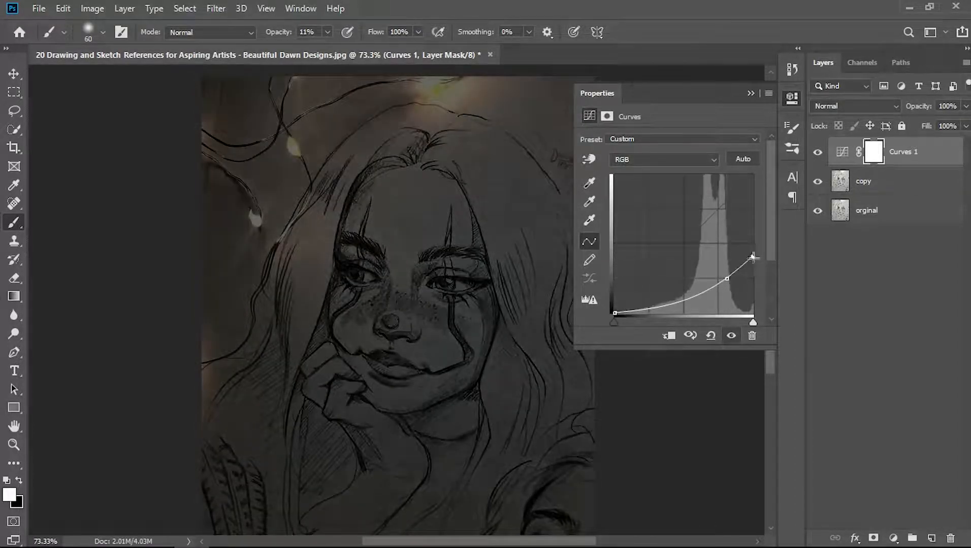
Raise the upper-midtone point of the darkening Curves 1 adjustment slightly and close its properties.
drag(727, 278, 726, 272)
click(750, 93)
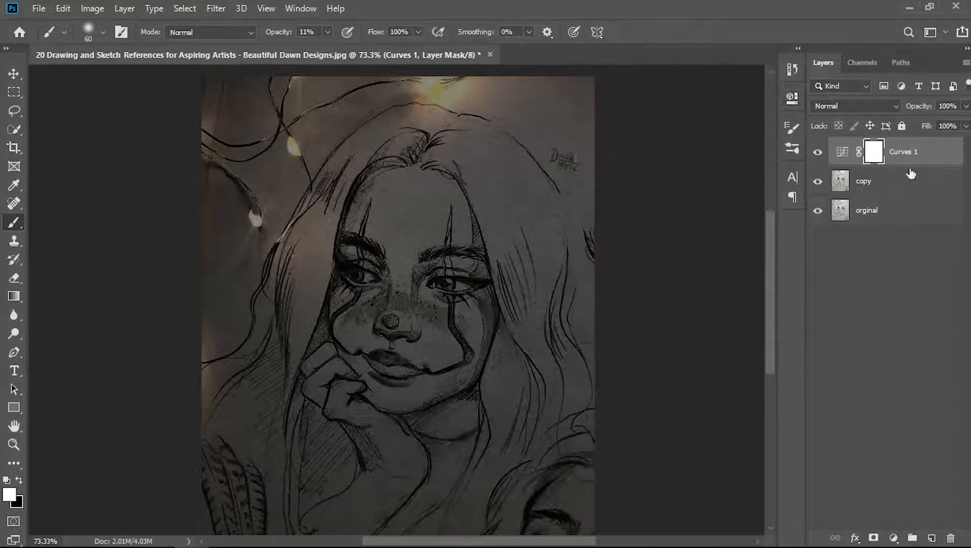
Add a Color Lookup adjustment using a lookup table that gives the sketch a dark blue night tone.
click(910, 178)
click(893, 539)
click(886, 457)
click(697, 141)
click(675, 346)
Place the Color Lookup adjustment above Curves 1 and lower its opacity slightly.
drag(912, 181, 911, 146)
click(751, 94)
mouse_move(899, 107)
mouse_down()
mouse_move(924, 106)
mouse_move(914, 108)
mouse_up()
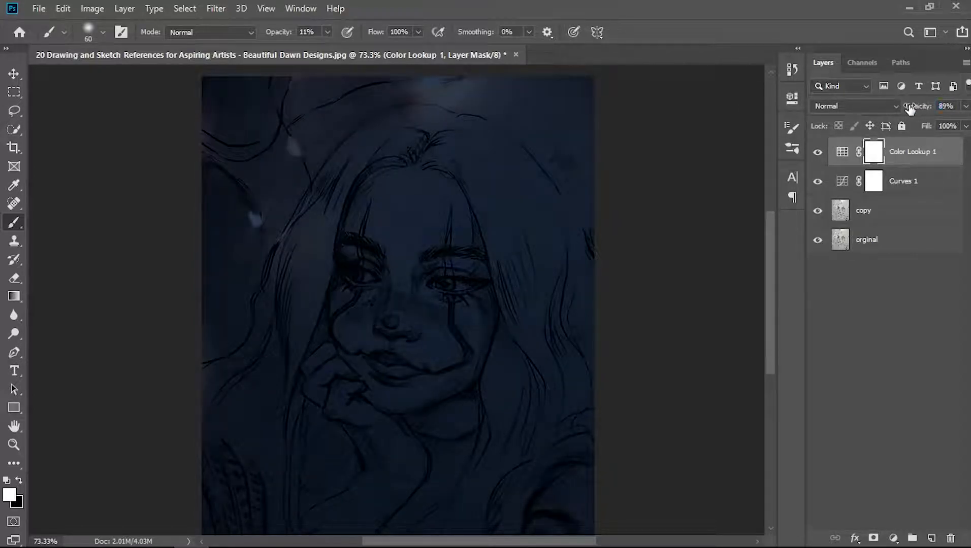
Activate the Pen tool on the copy layer and hide the Color Lookup and Curves adjustments.
click(901, 328)
click(907, 221)
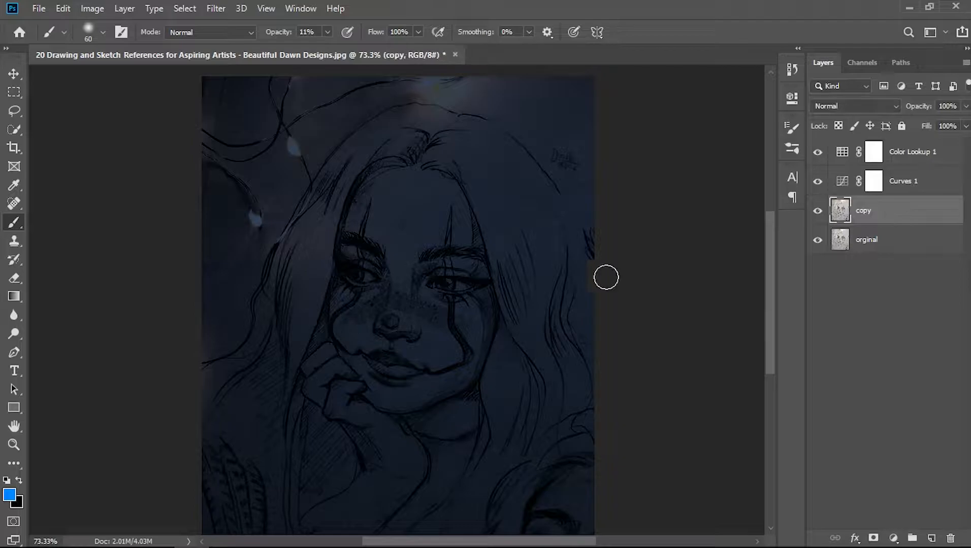
key(p)
scroll(362, 329, up, 2)
scroll(358, 332, up, 9)
drag(817, 152, 816, 182)
scroll(344, 394, up, 2)
Trace a closed pen path around the curved streak running from the left-hand eye down to the mouth corner.
click(368, 379)
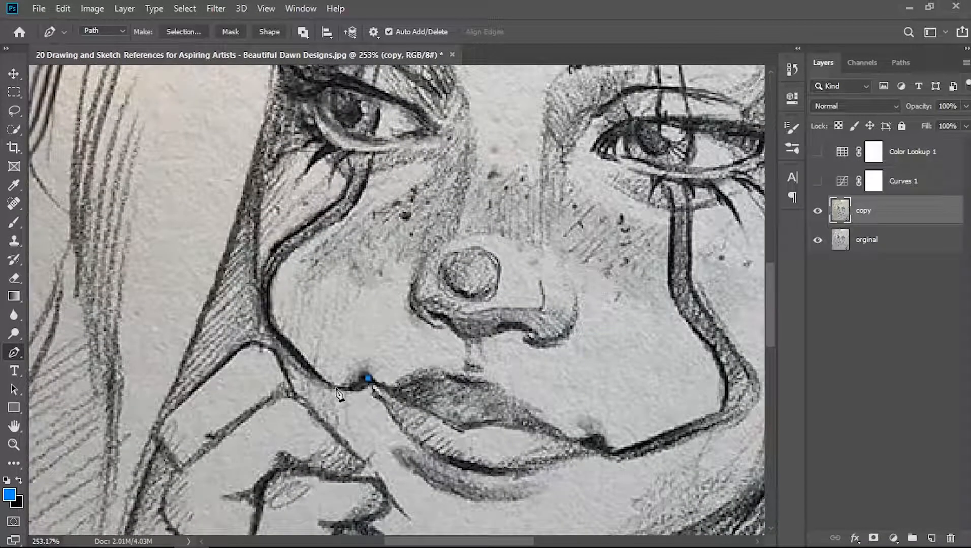
key(ctrl+z)
mouse_move(304, 356)
mouse_down()
mouse_move(283, 321)
mouse_move(300, 357)
mouse_up()
click(279, 333)
drag(326, 228, 374, 247)
scroll(338, 225, up, 1)
scroll(363, 239, up, 1)
scroll(376, 247, up, 1)
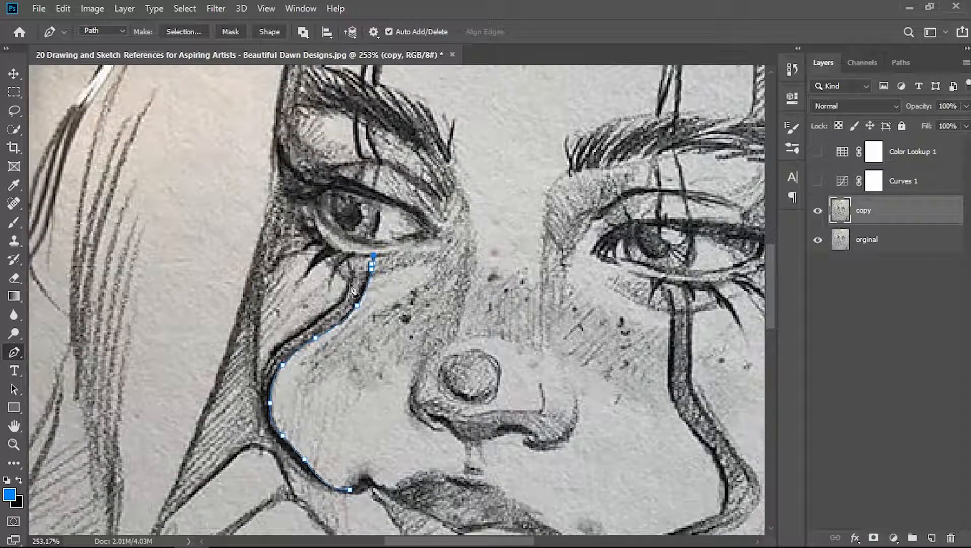
click(352, 271)
drag(342, 302, 266, 383)
scroll(276, 429, down, 2)
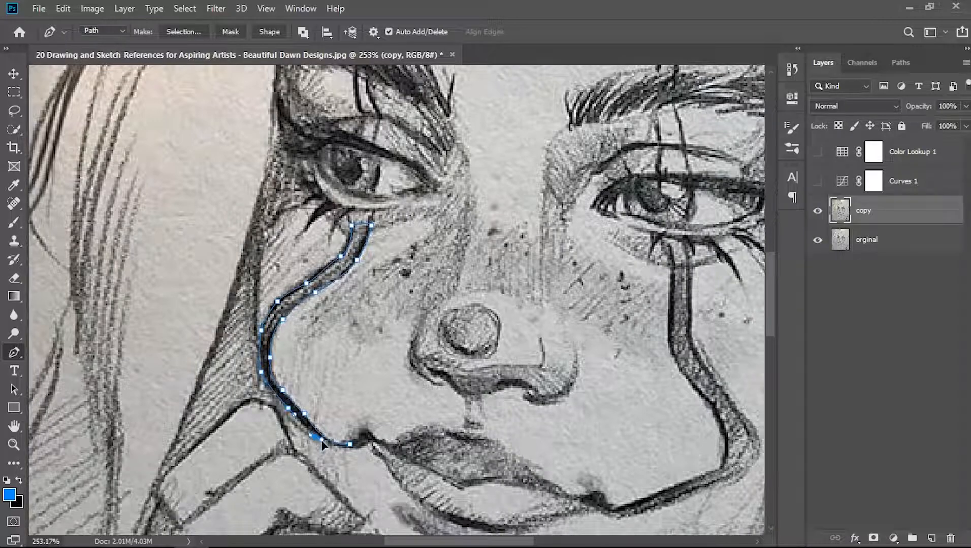
Convert the traced left cheek streak into a selection and copy it to a new layer.
scroll(390, 406, up, 3)
right_click(336, 97)
click(381, 157)
click(560, 138)
scroll(376, 352, down, 1)
key(ctrl+shift+alt+n)
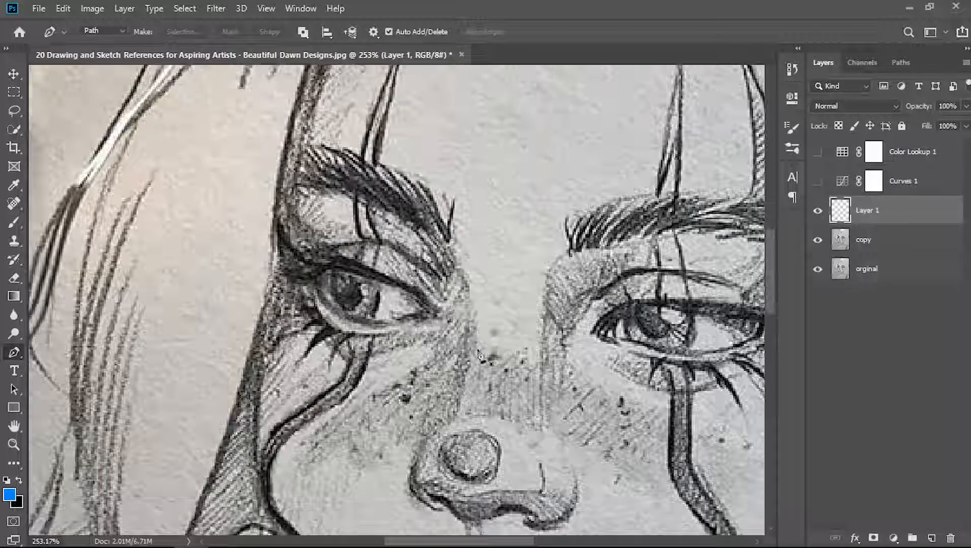
Trace the inner edge of the streak above the left-hand eye, from the eyelid up to its forehead tip.
scroll(375, 352, up, 3)
click(374, 349)
click(381, 323)
scroll(384, 322, up, 1)
click(368, 315)
scroll(385, 305, up, 1)
click(374, 298)
scroll(383, 297, up, 1)
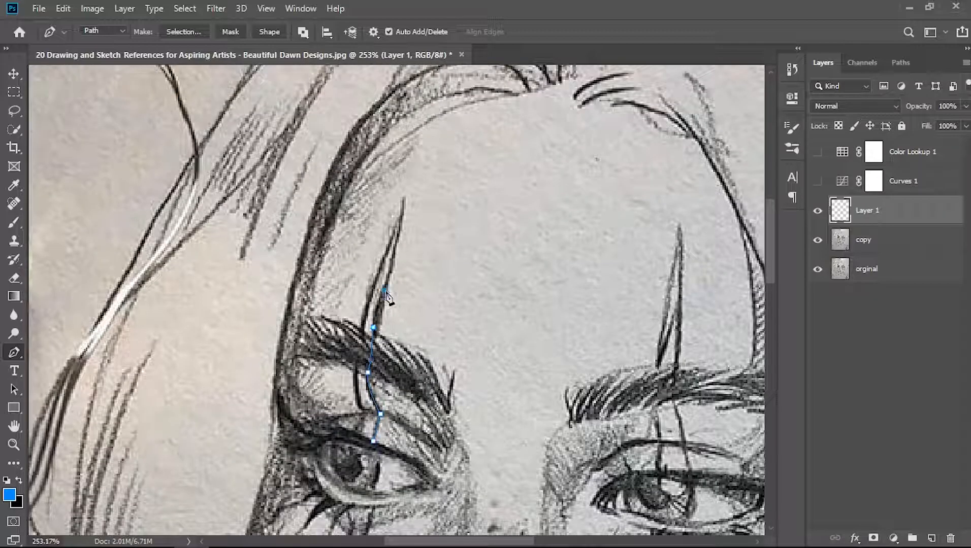
scroll(387, 285, up, 1)
click(394, 279)
click(402, 218)
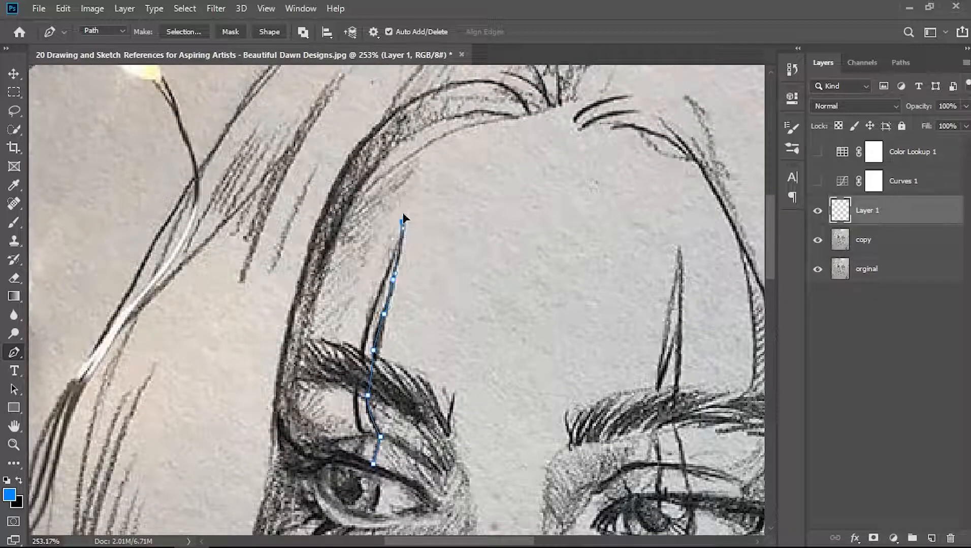
Trace the outer edge of the left forehead streak back down to the eyelid and close the path.
mouse_move(379, 287)
mouse_down()
mouse_move(369, 295)
mouse_move(385, 275)
mouse_up()
key(ctrl+z)
drag(366, 333, 365, 350)
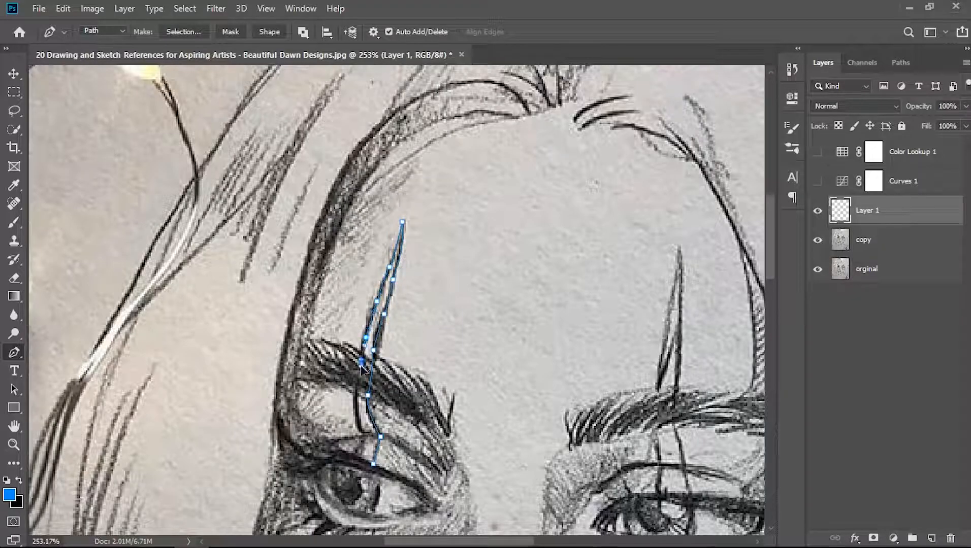
mouse_move(355, 401)
mouse_down()
mouse_move(366, 432)
mouse_move(358, 414)
mouse_up()
scroll(417, 455, down, 2)
scroll(356, 417, down, 4)
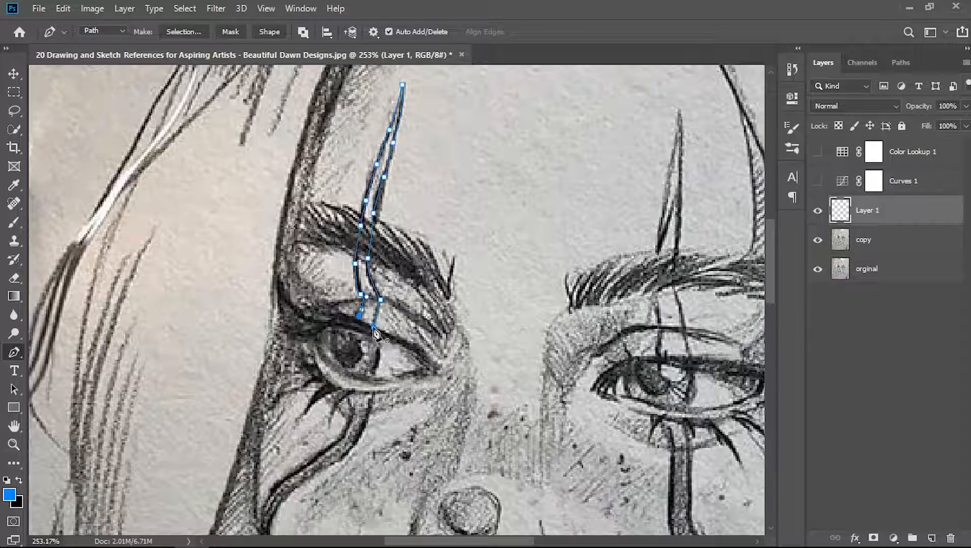
scroll(356, 320, up, 3)
click(371, 334)
Convert the left forehead streak path into a selection and copy that area of the copy layer to a new layer.
scroll(414, 325, down, 6)
right_click(389, 277)
click(457, 291)
key(Return)
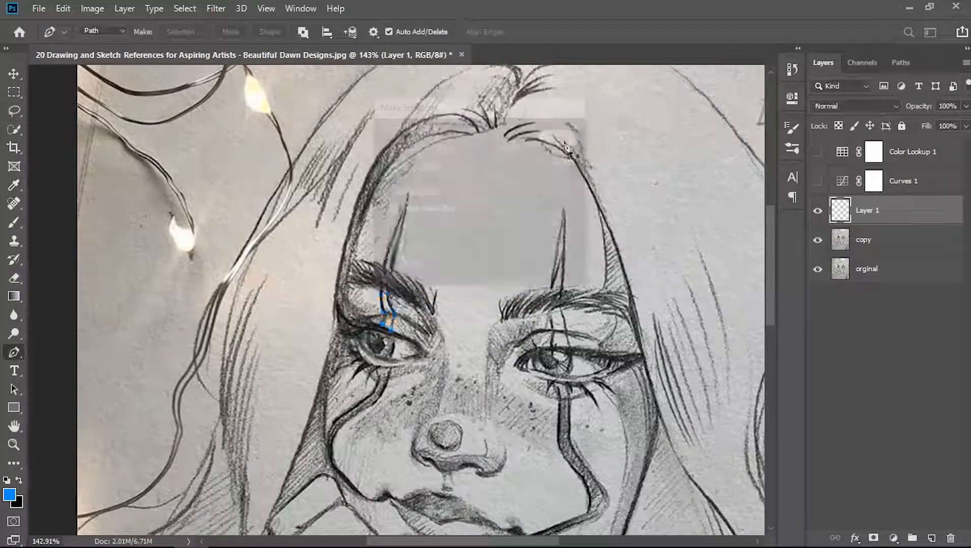
click(887, 240)
key(ctrl+j)
Trace the inner edge of the right cheek streak from the mouth corner up to below the right-hand eye.
scroll(660, 454, down, 5)
scroll(580, 464, up, 10)
click(456, 347)
drag(536, 317, 523, 265)
scroll(584, 279, up, 1)
scroll(559, 258, up, 1)
scroll(521, 267, up, 1)
key(ctrl+z)
alt+click(570, 346)
drag(552, 329, 525, 259)
scroll(528, 292, up, 3)
scroll(524, 268, up, 2)
click(525, 251)
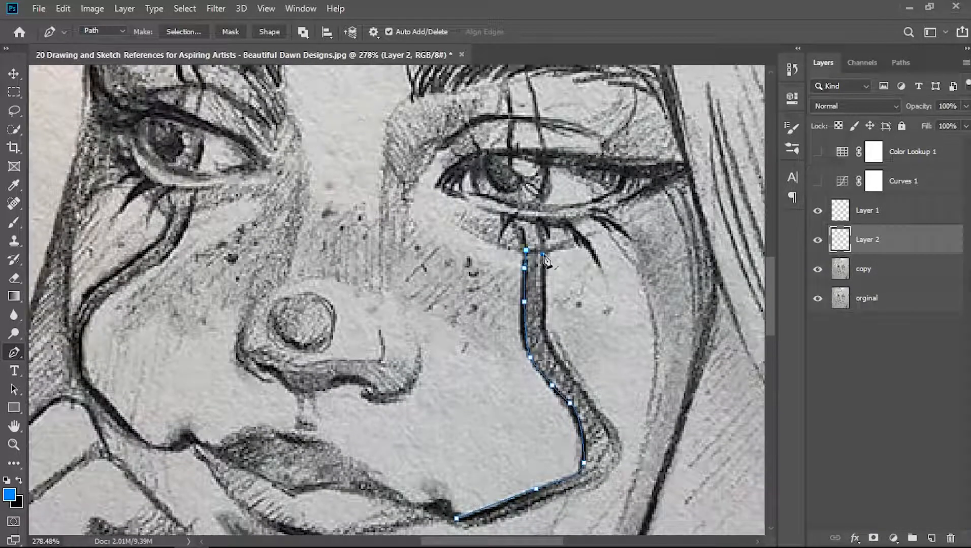
Trace the outer edge of the right cheek streak back down to the mouth corner and close the path.
scroll(545, 324, down, 2)
drag(544, 323, 570, 352)
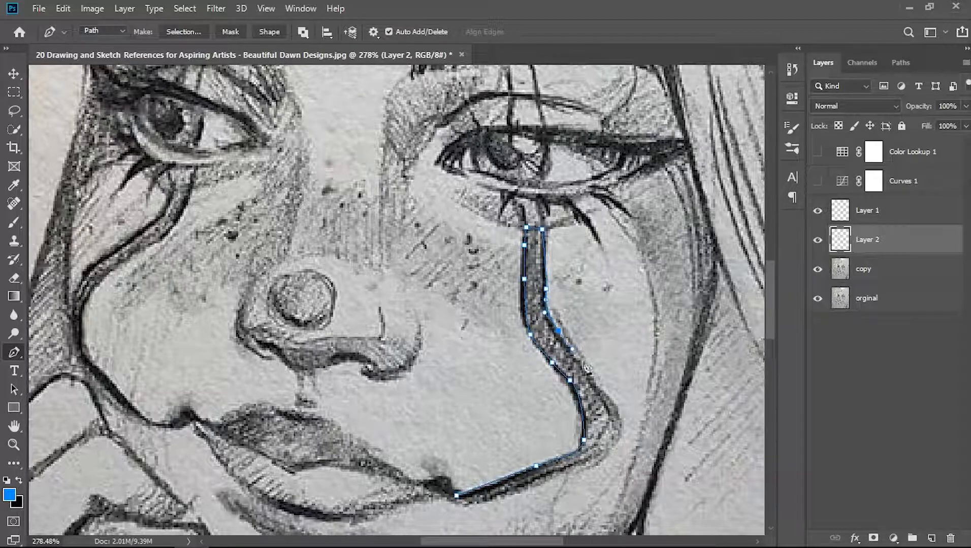
scroll(575, 355, down, 3)
scroll(615, 342, down, 3)
scroll(615, 343, up, 1)
drag(618, 343, 621, 354)
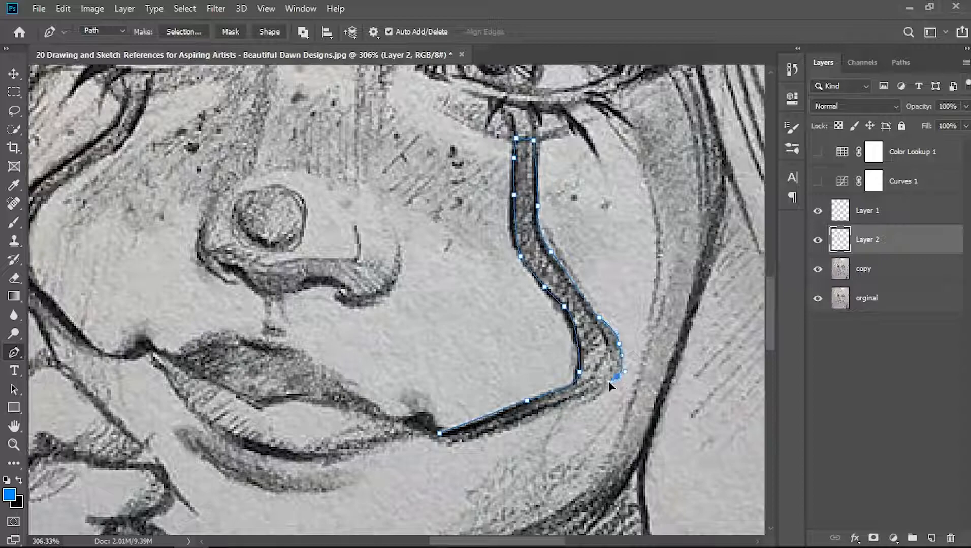
drag(549, 415, 458, 445)
click(448, 443)
Convert the right cheek streak path into a selection and copy that area of the copy layer to a new layer.
scroll(517, 218, up, 2)
right_click(520, 216)
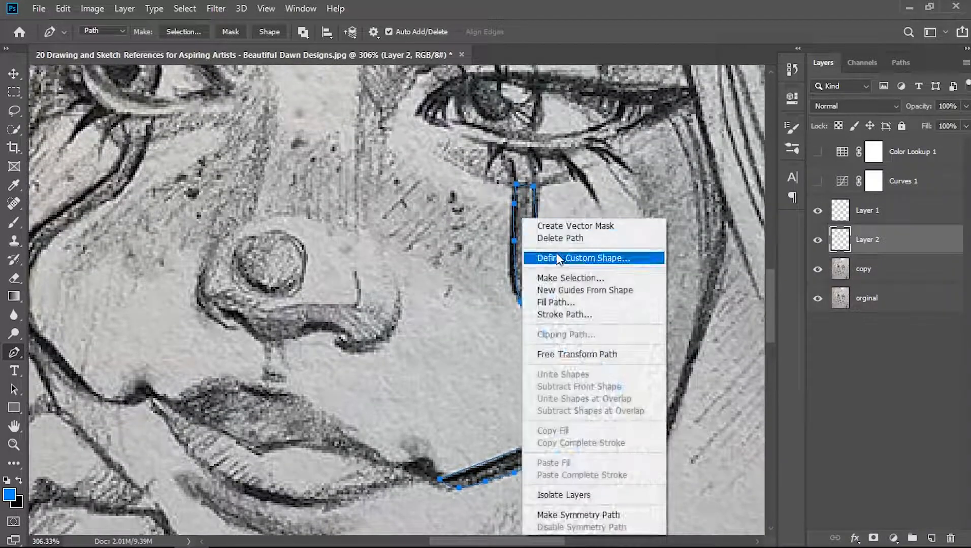
click(561, 278)
click(558, 135)
click(906, 274)
key(ctrl+j)
Trace the base and outer edge of the streak above the right-hand eye, up to its forehead tip.
scroll(511, 320, up, 6)
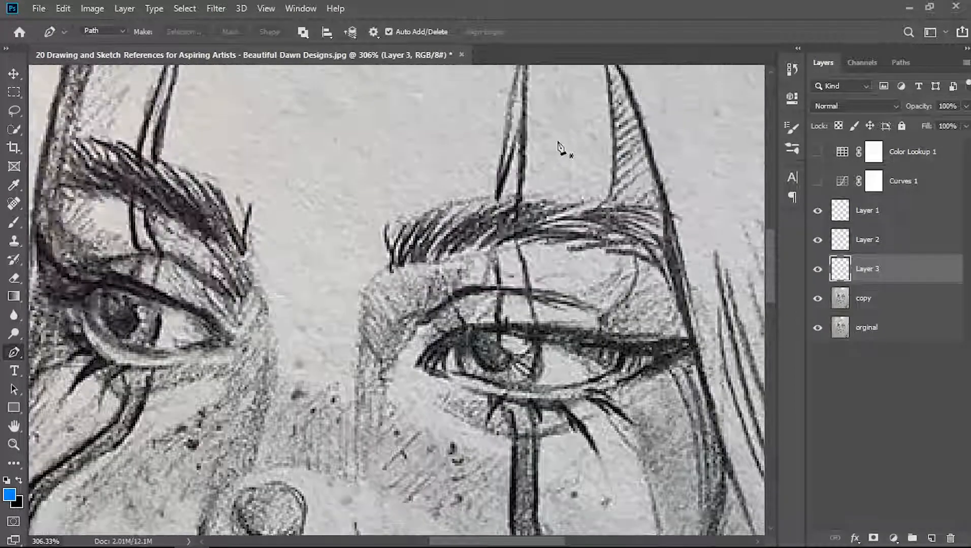
click(496, 369)
click(538, 371)
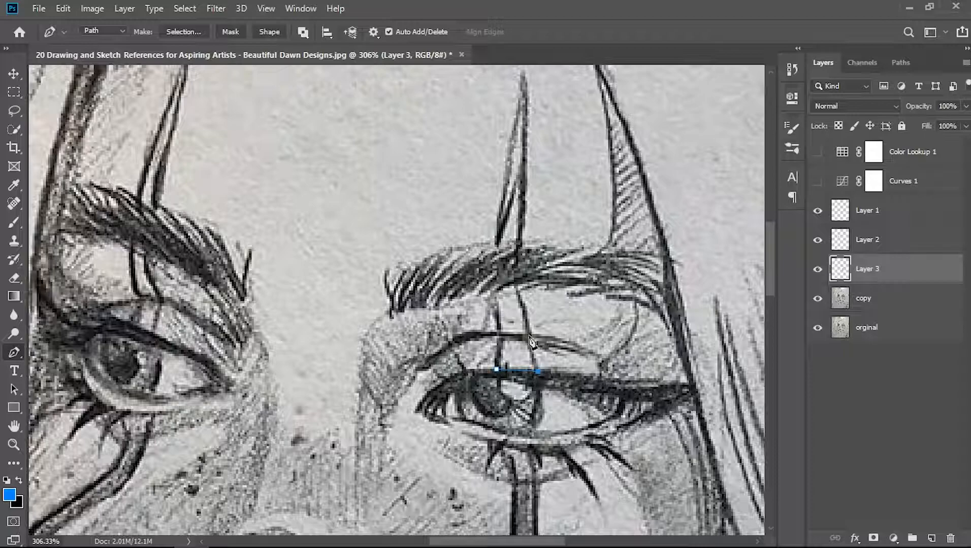
key(ctrl+z)
scroll(524, 295, up, 1)
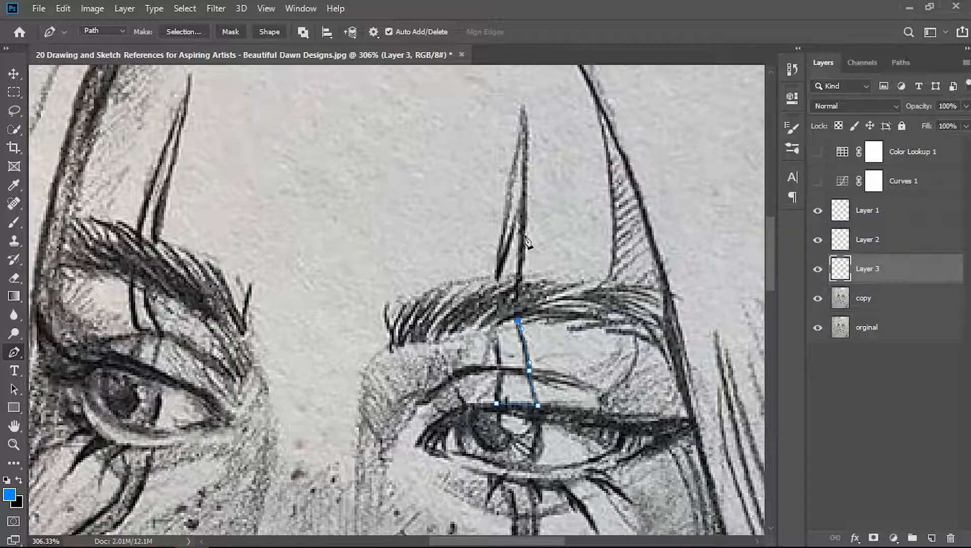
click(524, 264)
scroll(525, 239, up, 1)
click(527, 201)
scroll(528, 196, up, 1)
click(522, 174)
Trace the inner edge of the right forehead streak back down to the eyelid and close the path.
click(509, 253)
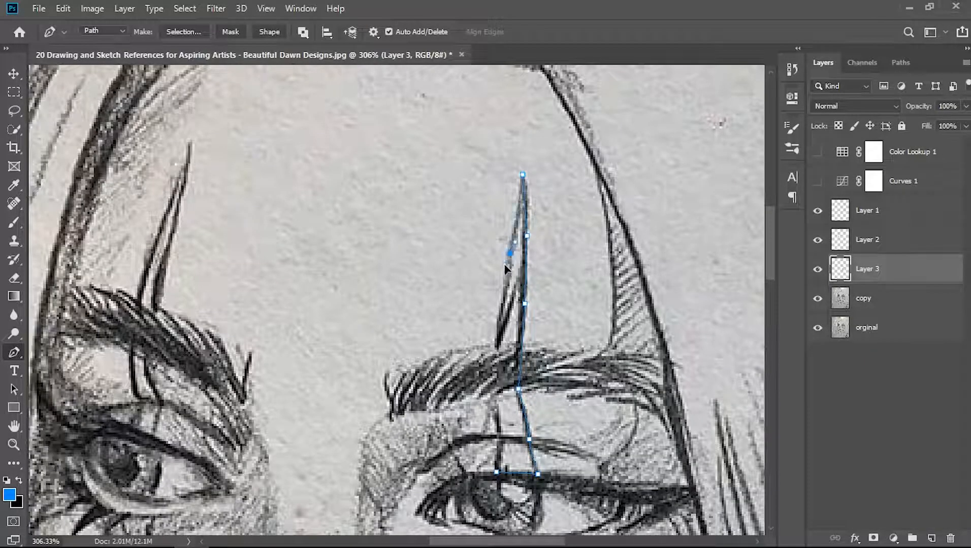
click(498, 322)
scroll(498, 322, down, 1)
click(496, 350)
scroll(496, 350, down, 1)
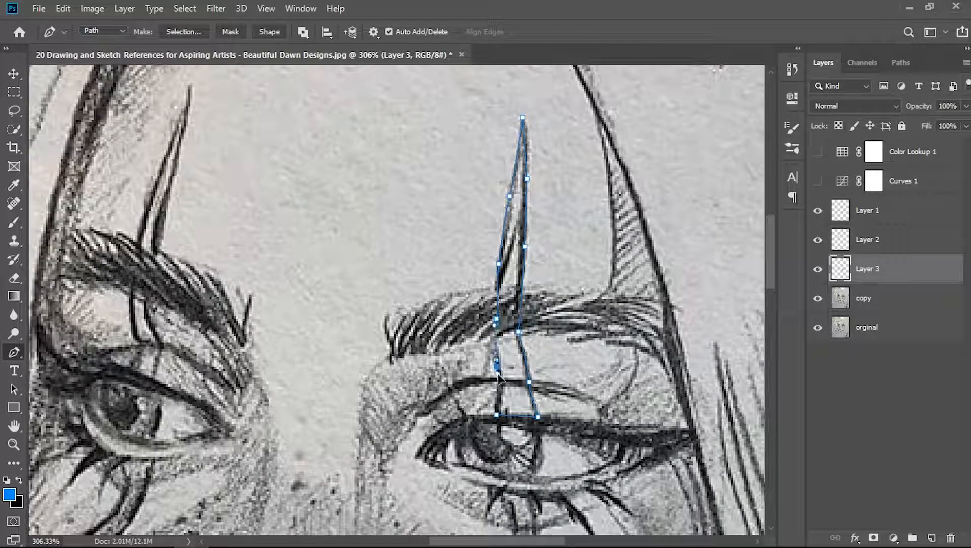
click(497, 376)
scroll(496, 379, down, 1)
click(496, 380)
Convert the right forehead streak path into a selection and copy that area of the copy layer to a new layer.
scroll(580, 317, down, 2)
right_click(546, 348)
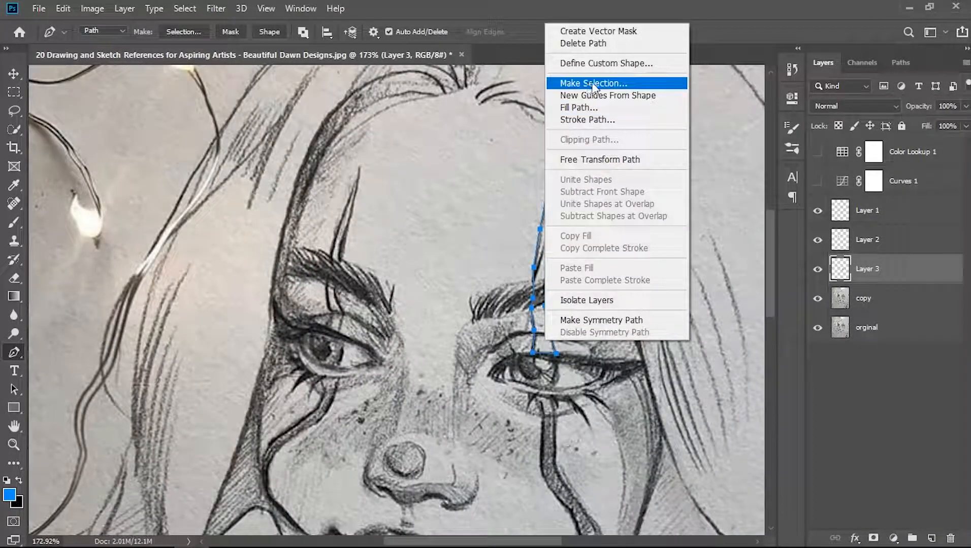
click(587, 81)
key(Return)
click(889, 294)
key(ctrl+j)
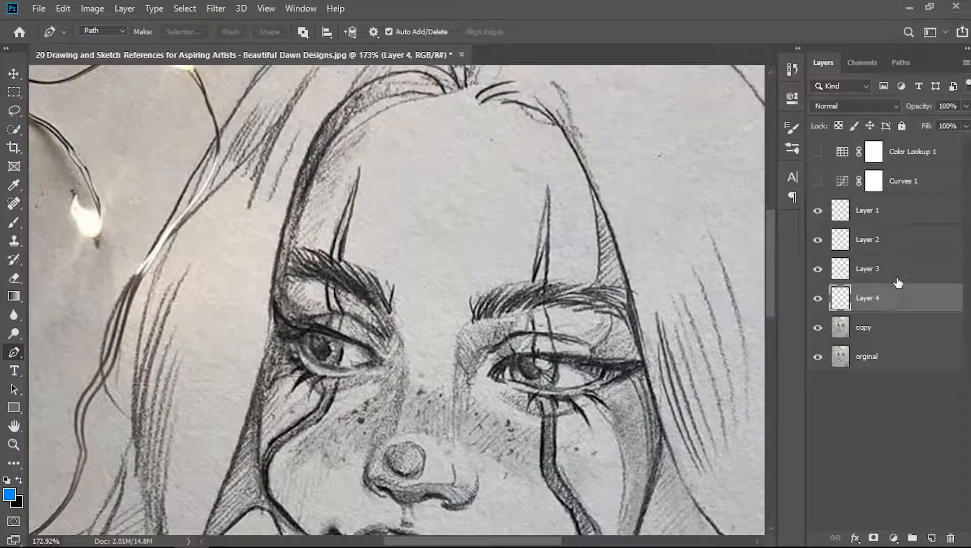
Merge the four streak layers into one and move it above the Color Lookup adjustment.
shift+click(895, 218)
key(ctrl+e)
drag(885, 212, 884, 147)
Show the Curves and Color Lookup adjustments again and clip both to the copy layer.
click(817, 181)
click(818, 210)
scroll(691, 292, down, 5)
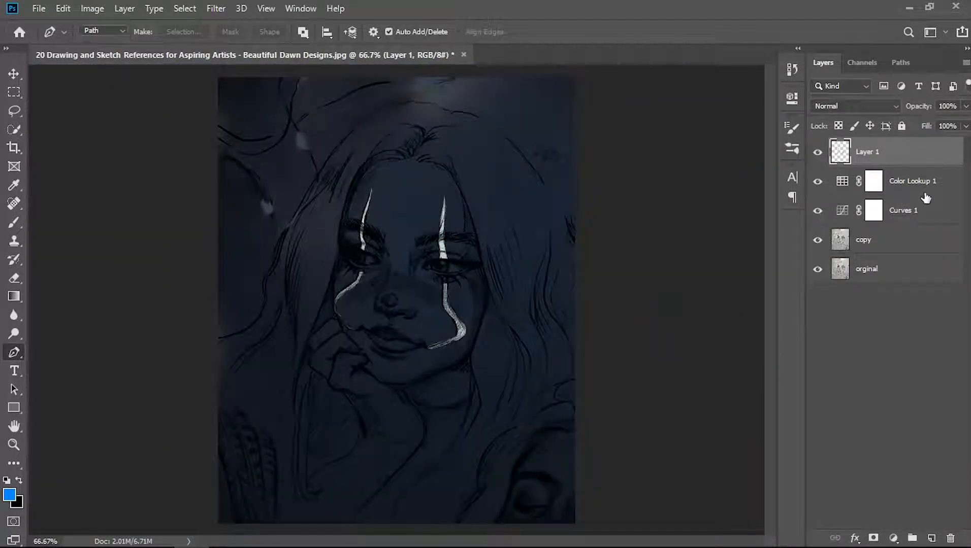
alt+click(917, 195)
alt+click(912, 225)
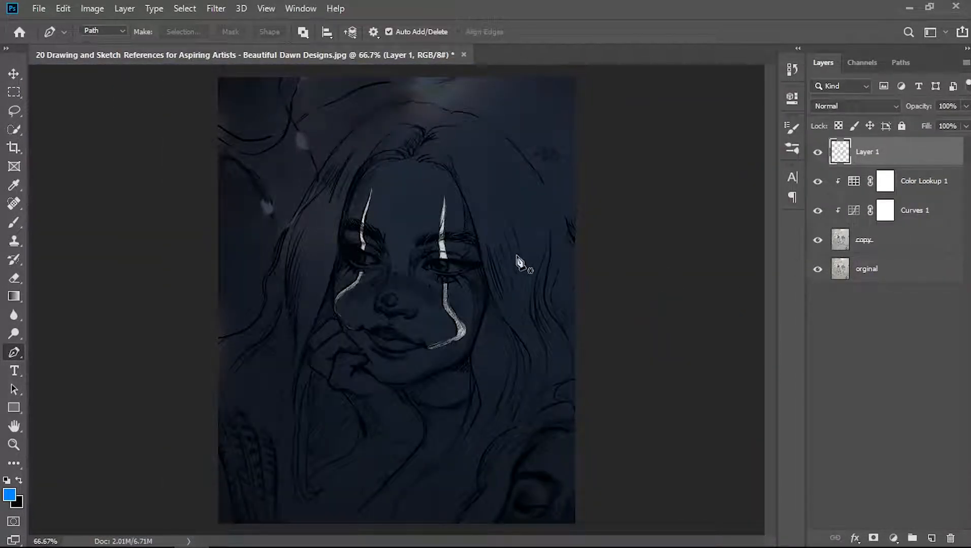
Add a Hue/Saturation adjustment above the streaks, enable Colorize and clip it to the streak layer.
scroll(533, 267, up, 4)
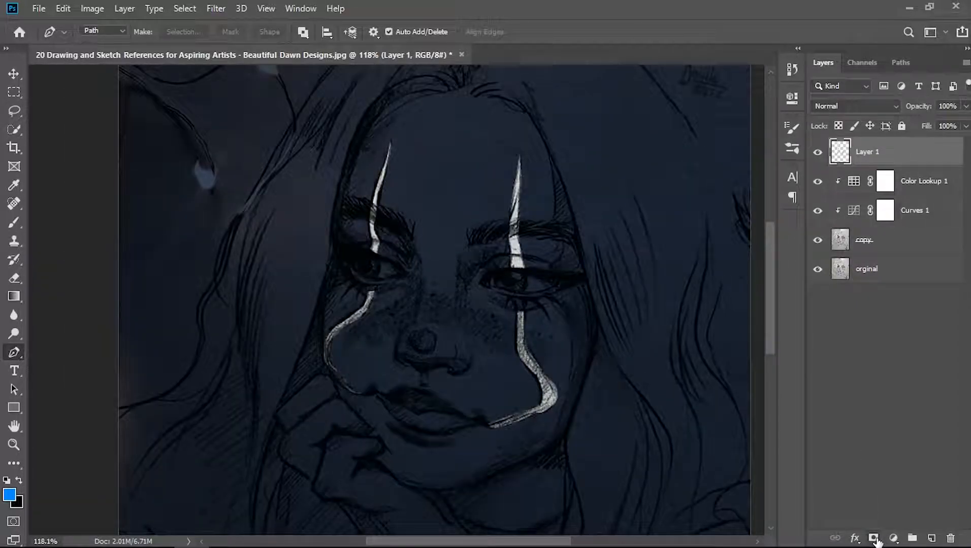
click(892, 538)
click(883, 425)
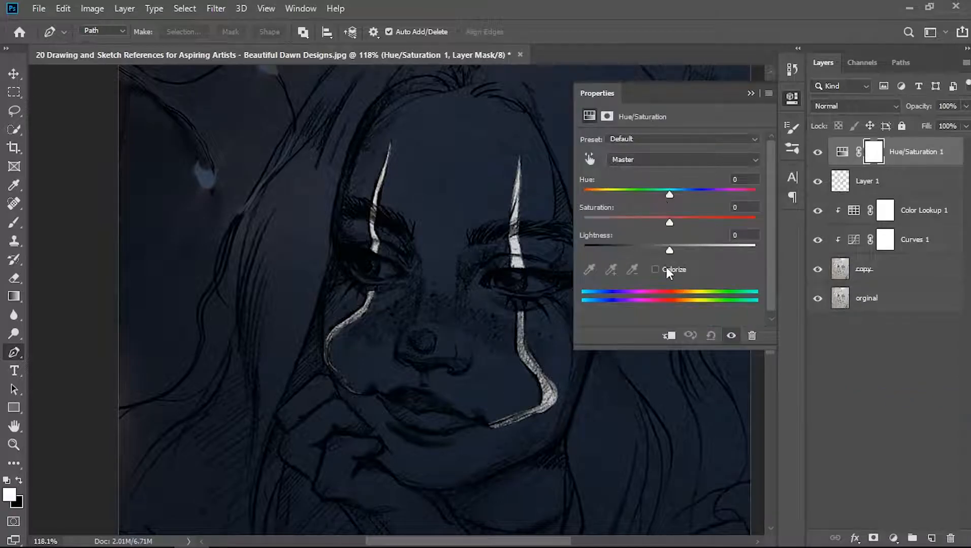
click(655, 270)
click(668, 336)
Tint the streaks vivid blue by adjusting the hue, saturation and lightness, and close the properties.
click(683, 195)
mouse_move(655, 223)
mouse_down()
mouse_move(712, 250)
mouse_move(663, 251)
mouse_move(695, 250)
mouse_up()
click(751, 93)
scroll(561, 386, down, 2)
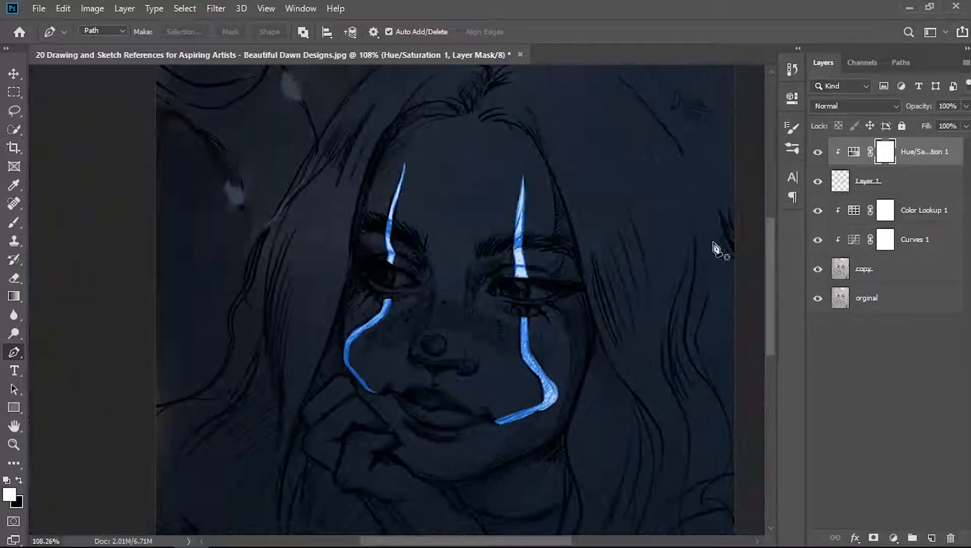
Add a bright blue Solid Color fill layer above the Hue/Saturation adjustment.
click(946, 158)
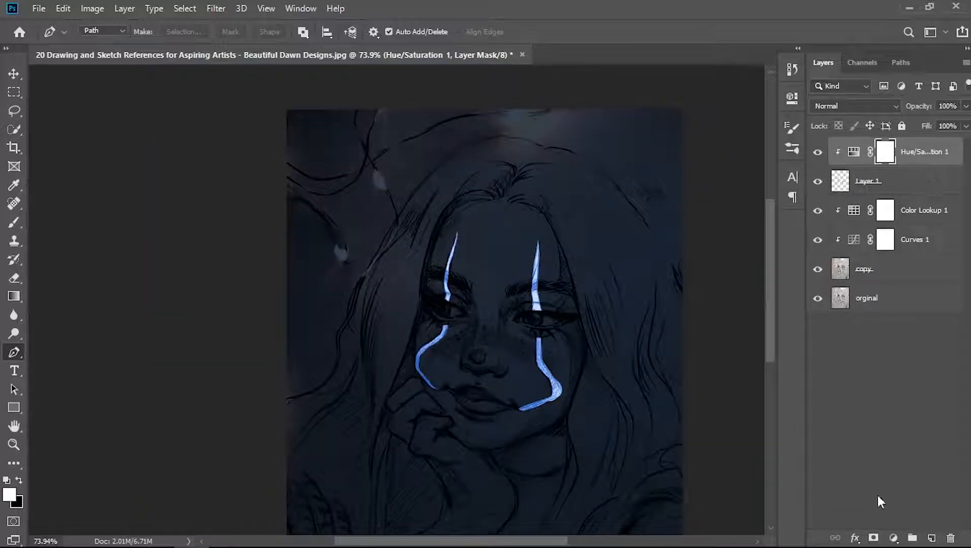
click(893, 538)
click(883, 288)
drag(652, 372, 652, 382)
click(790, 295)
Set the colour fill's Blend If underlying-layer shadow range to 0 / 52 and apply the blending options.
double_click(930, 151)
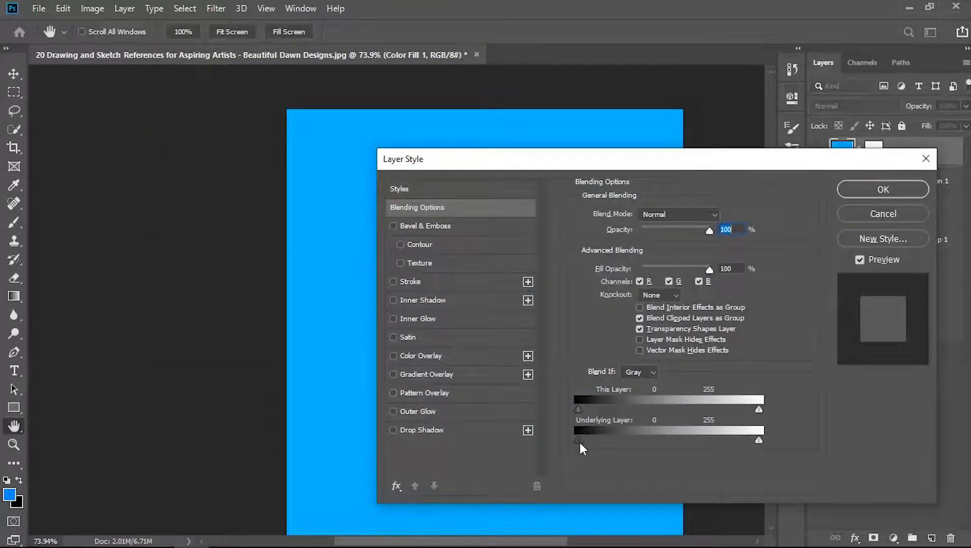
drag(579, 441, 599, 441)
mouse_move(593, 159)
mouse_down()
mouse_move(769, 156)
mouse_move(791, 105)
mouse_up()
drag(797, 387, 813, 387)
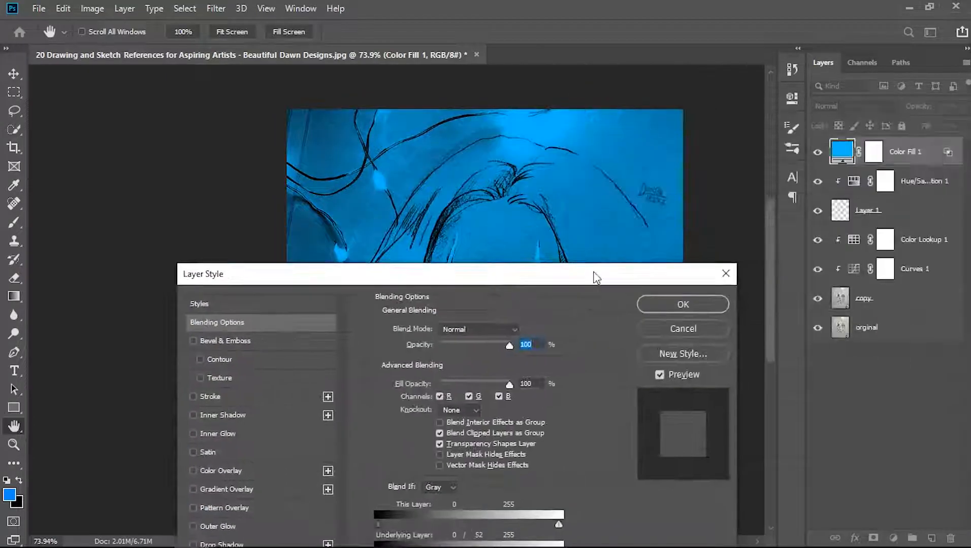
key(Return)
key(p)
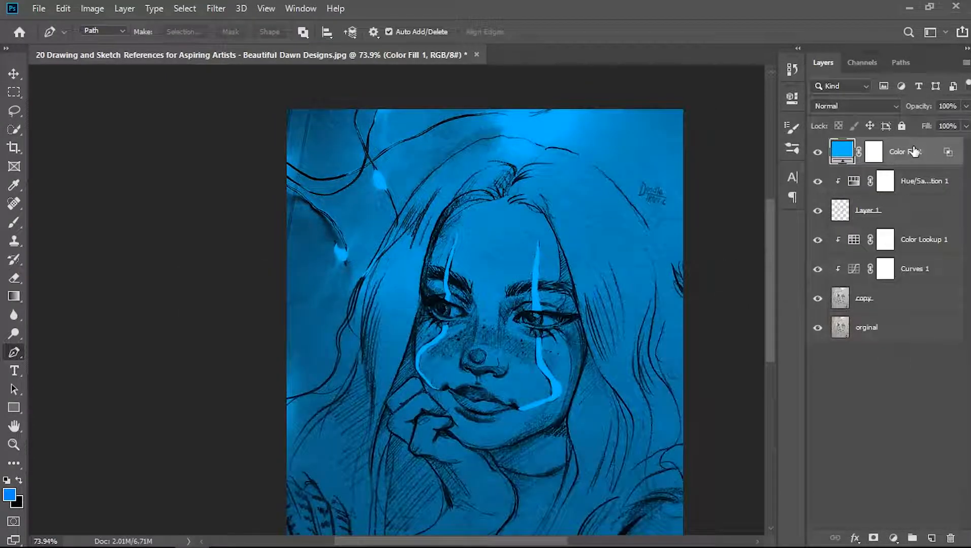
Set the colour fill layer to Color Dodge blending and clip it to the streak layer.
click(853, 106)
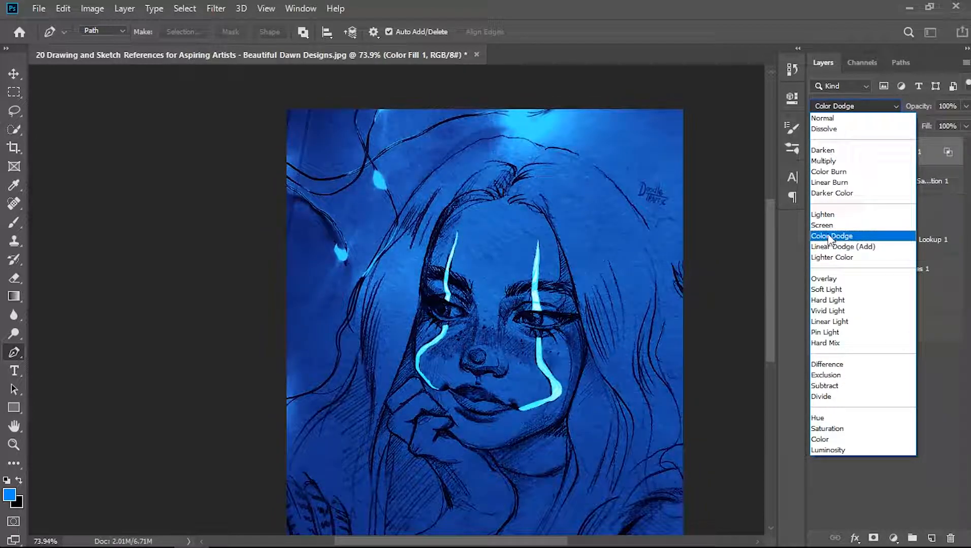
click(862, 236)
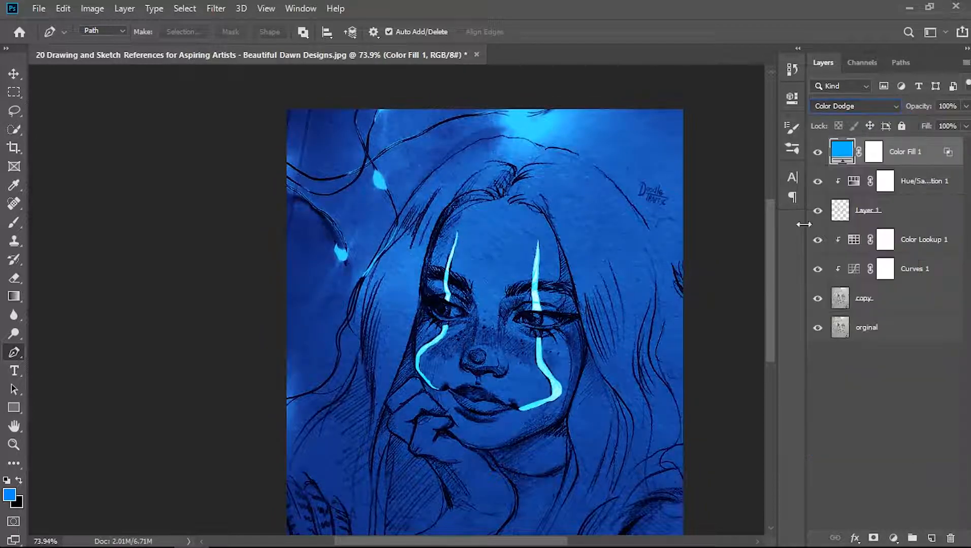
alt+click(915, 164)
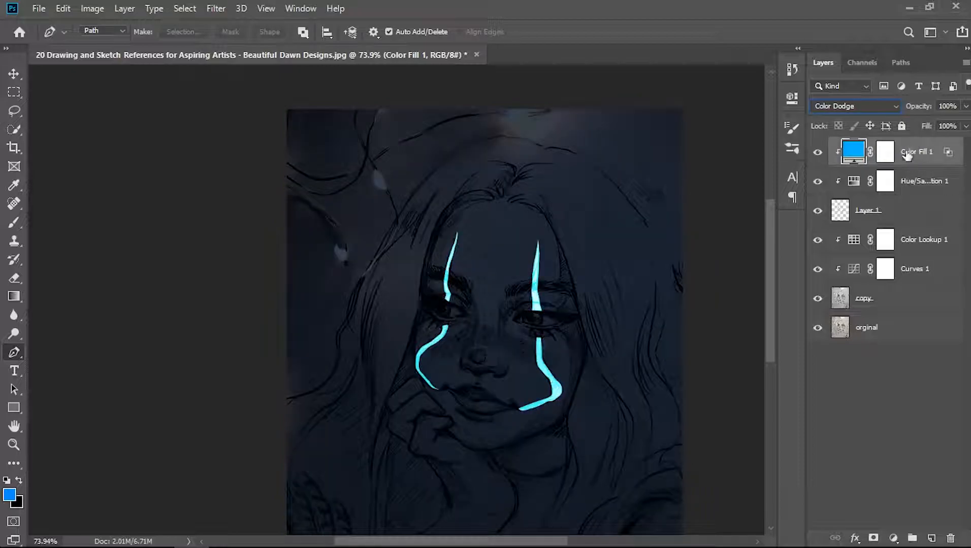
Duplicate the blue colour fill layer and add a Brightness/Contrast adjustment with raised brightness above the copy.
key(ctrl+j)
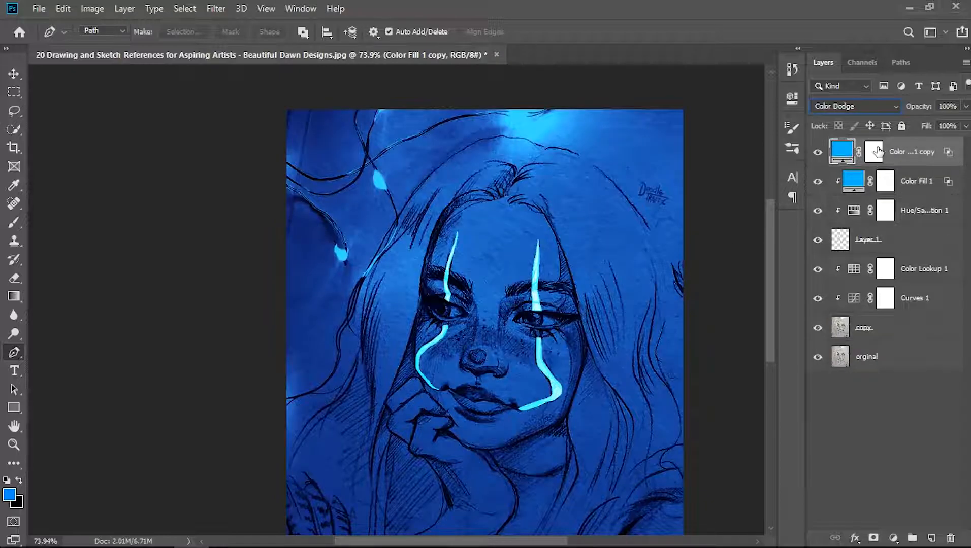
click(893, 537)
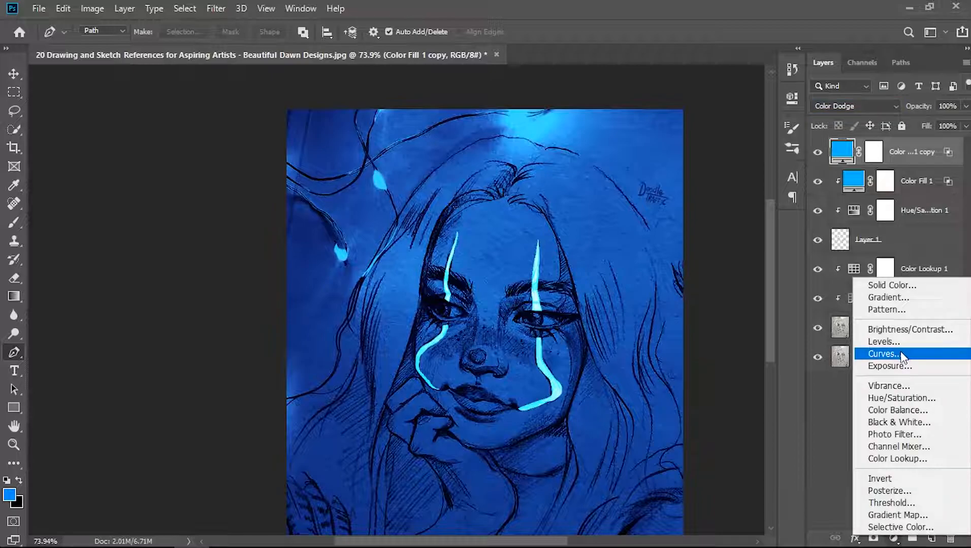
click(887, 331)
drag(682, 182, 771, 187)
click(821, 124)
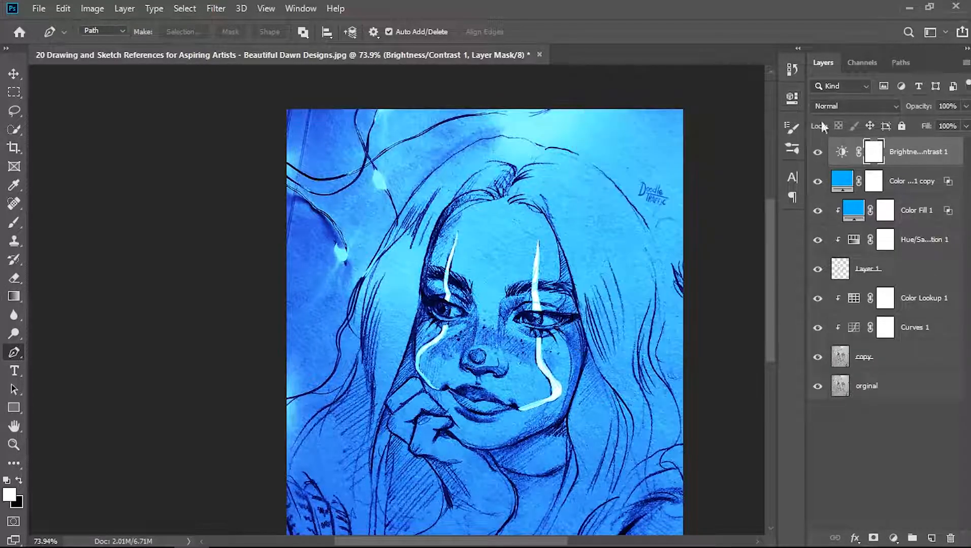
Invert the masks of the Brightness/Contrast adjustment and the colour fill copy to black.
key(ctrl+i)
click(873, 181)
key(ctrl+i)
Paint white on the colour fill copy's mask along the right-hand streak with a soft 30 px brush at 11% opacity.
key(b)
scroll(563, 254, up, 5)
key([)
key([)
key([)
key([)
key([)
drag(509, 224, 502, 375)
mouse_move(519, 237)
mouse_down()
mouse_move(505, 211)
mouse_move(515, 224)
mouse_move(505, 380)
mouse_move(505, 365)
mouse_move(518, 427)
mouse_move(538, 459)
mouse_up()
scroll(504, 376, down, 3)
scroll(539, 456, down, 3)
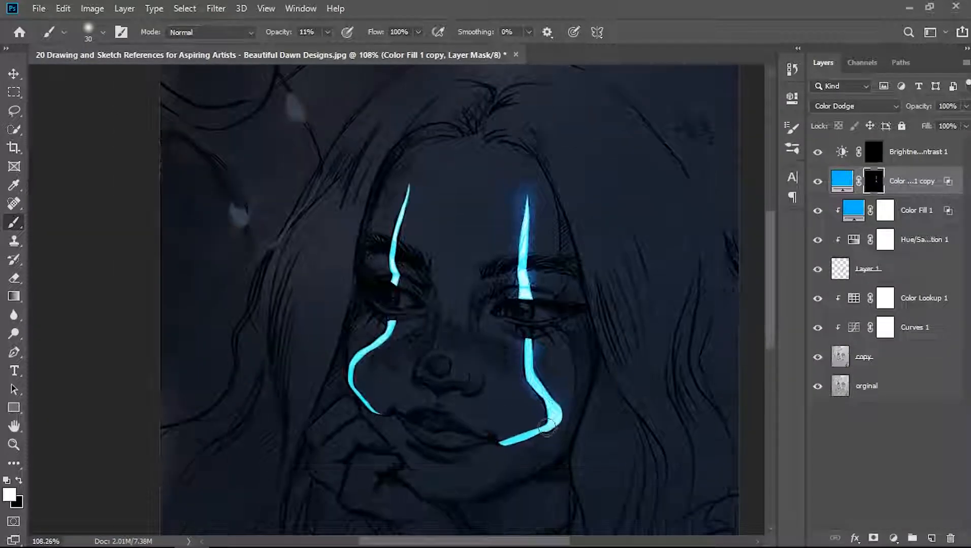
Lower the streaks' Hue/Saturation adjustment to saturation 34 and lightness -8, and close its properties.
scroll(543, 447, up, 2)
double_click(853, 239)
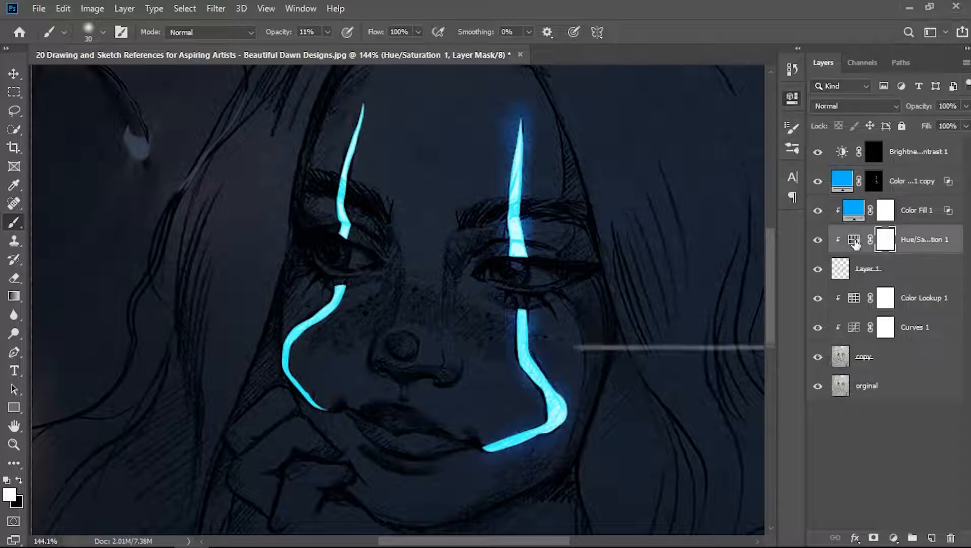
drag(694, 223, 661, 224)
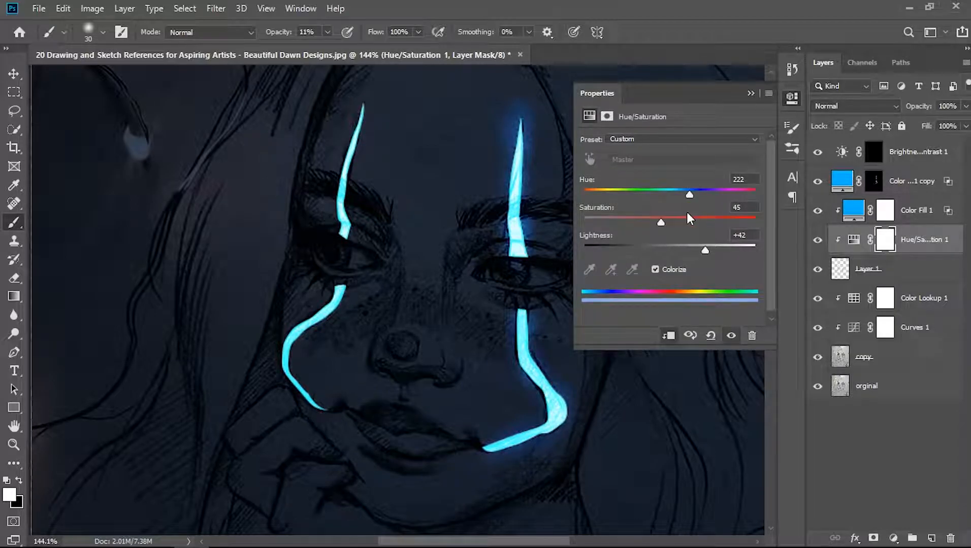
drag(704, 248, 642, 223)
drag(675, 250, 662, 251)
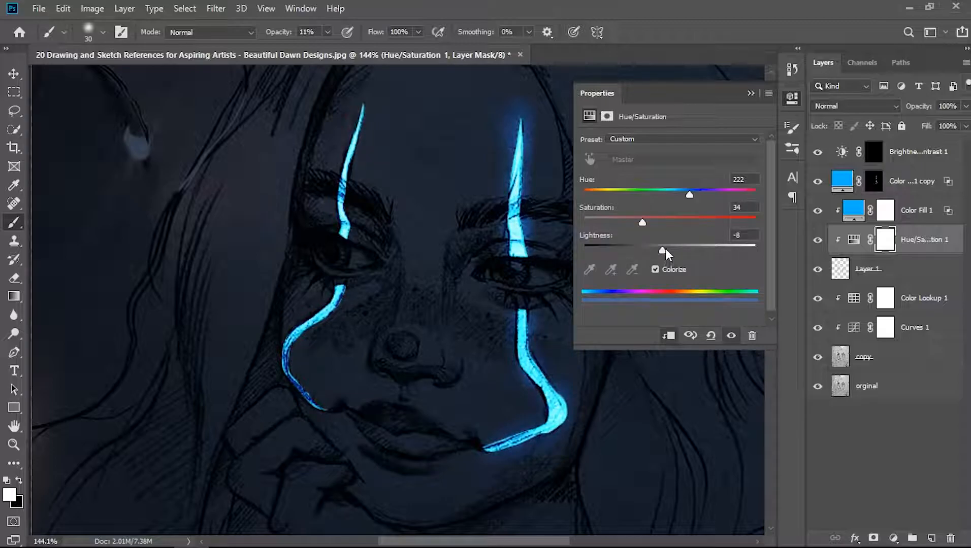
click(751, 93)
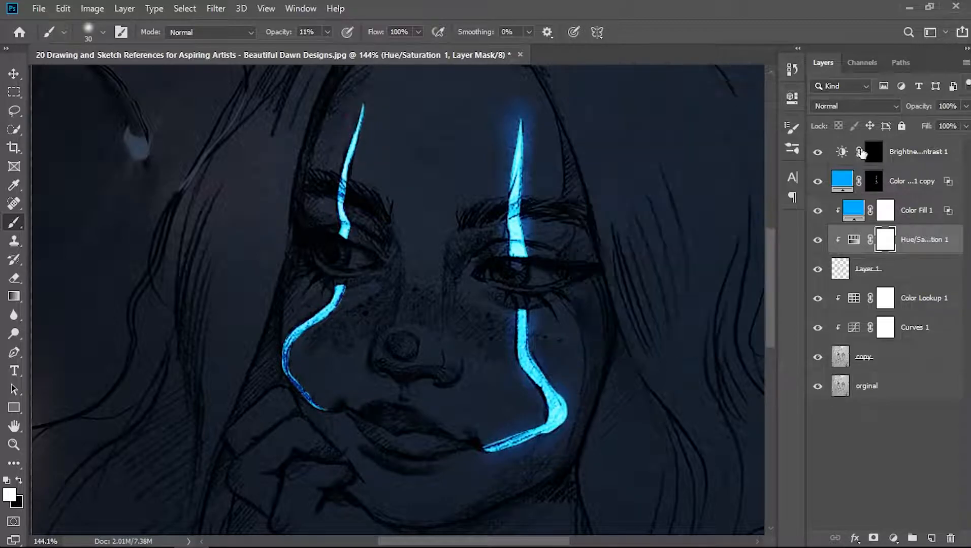
Build up the blue glow along the full right-hand streak on the colour fill copy's mask.
click(878, 182)
scroll(535, 189, up, 1)
scroll(526, 186, up, 6)
drag(517, 159, 513, 370)
scroll(528, 424, down, 1)
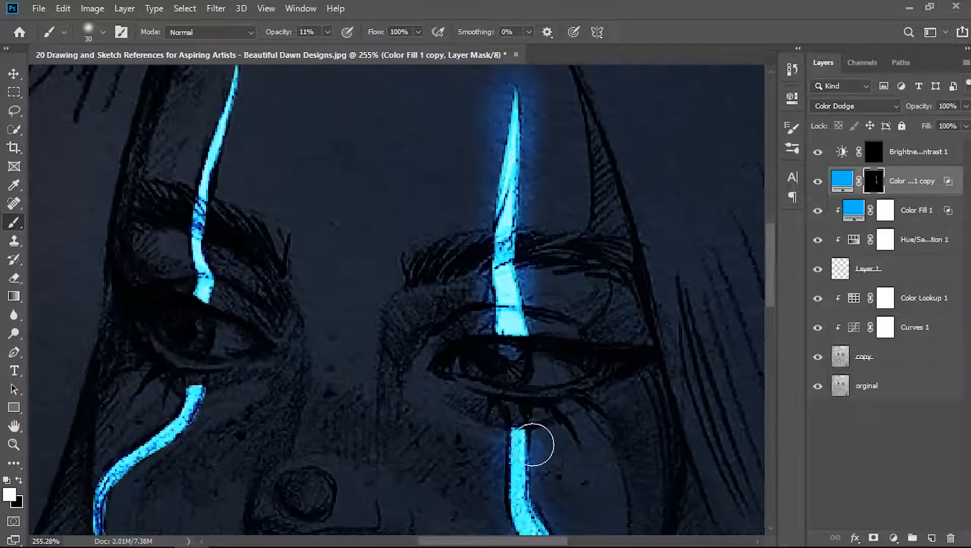
scroll(526, 450, down, 3)
drag(568, 434, 473, 465)
Paint the same blue glow along the left-hand streak, from the mouth corner up to the forehead.
mouse_move(170, 401)
mouse_down()
mouse_move(119, 358)
mouse_move(156, 382)
mouse_move(126, 349)
mouse_move(124, 260)
mouse_move(171, 235)
mouse_move(173, 208)
mouse_up()
scroll(188, 220, up, 1)
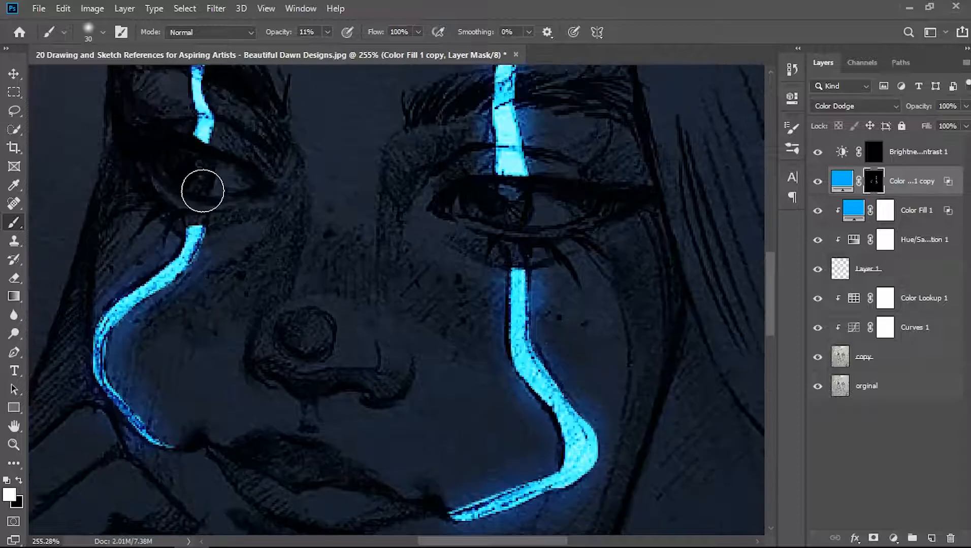
scroll(198, 201, up, 2)
scroll(198, 193, up, 1)
scroll(200, 192, up, 2)
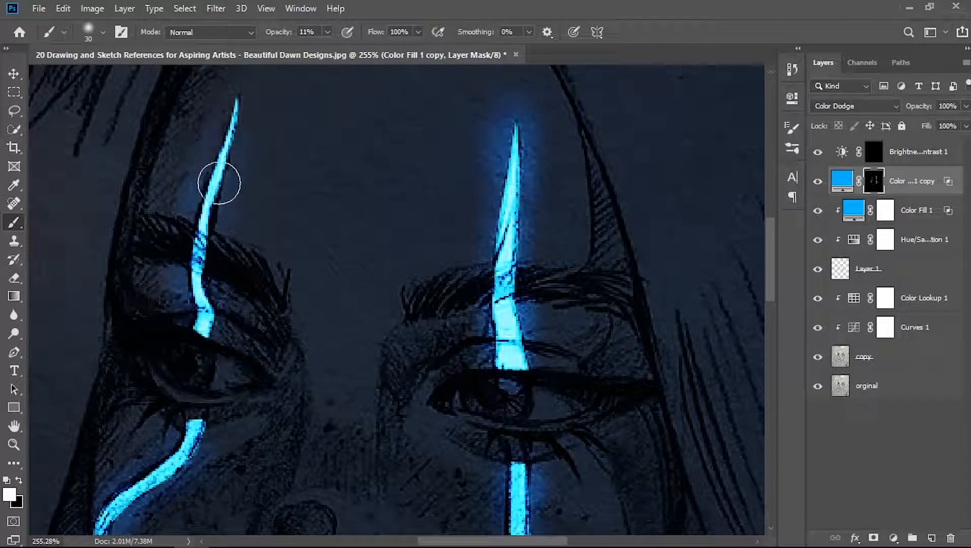
scroll(241, 117, up, 2)
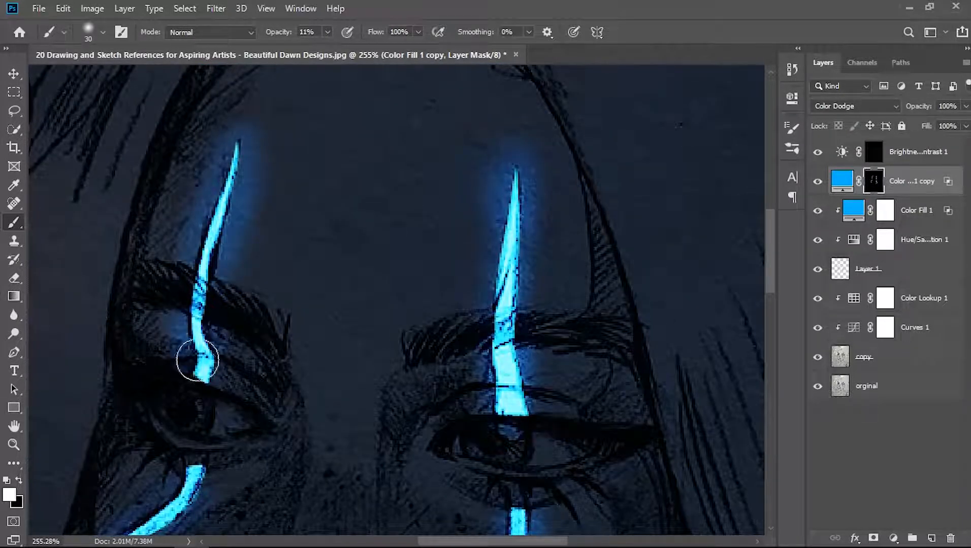
Enlarge the brush and paint a wider glow around both streaks on the cheeks and forehead.
scroll(198, 362, down, 5)
scroll(311, 283, down, 6)
scroll(375, 345, up, 3)
key(bracketright)
key(bracketright)
key(bracketright)
key(bracketright)
key(bracketright)
mouse_move(380, 176)
mouse_down()
mouse_move(393, 332)
mouse_move(372, 322)
mouse_move(411, 395)
mouse_move(391, 397)
mouse_move(414, 390)
mouse_up()
mouse_move(255, 152)
mouse_down()
mouse_move(236, 227)
mouse_move(236, 285)
mouse_move(208, 329)
mouse_move(224, 369)
mouse_up()
Lower the brush opacity to 4%, enlarge it to 200 px and paint a faint blue light across the whole face.
drag(277, 32, 268, 38)
key(bracketright)
key(bracketright)
key(bracketright)
key(bracketright)
key(bracketright)
key(bracketright)
mouse_move(313, 161)
mouse_down()
mouse_move(310, 186)
mouse_move(322, 148)
mouse_move(301, 237)
mouse_move(305, 330)
mouse_up()
mouse_move(395, 374)
mouse_down()
mouse_move(330, 370)
mouse_move(290, 389)
mouse_move(256, 373)
mouse_move(244, 320)
mouse_move(273, 260)
mouse_move(351, 271)
mouse_move(275, 145)
mouse_move(300, 126)
mouse_move(358, 205)
mouse_up()
scroll(346, 277, down, 3)
scroll(411, 206, up, 4)
key(bracketleft)
key(bracketleft)
key(bracketleft)
key(bracketleft)
key(bracketleft)
key(bracketleft)
key(bracketleft)
key(bracketleft)
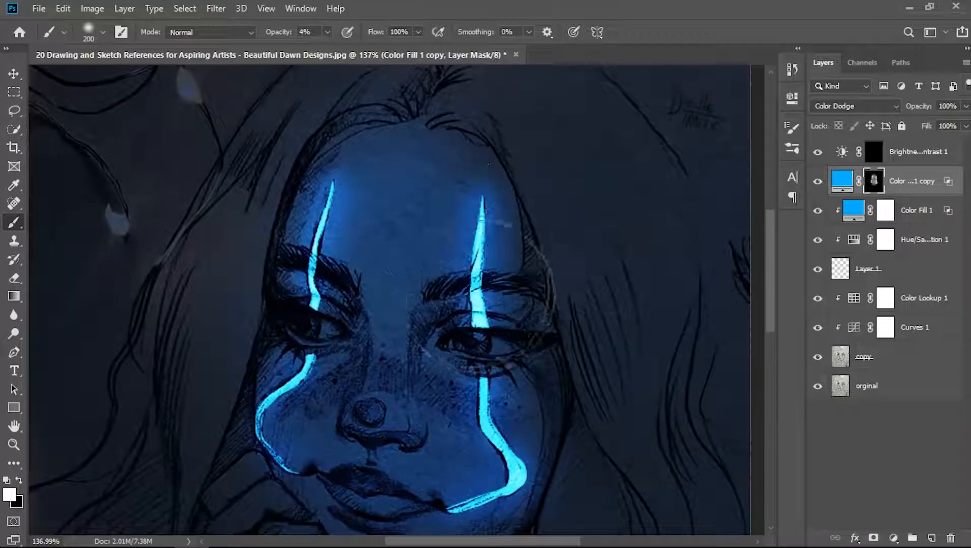
key(bracketright)
key(bracketright)
key(bracketright)
key(bracketright)
key(bracketright)
key(bracketright)
key(bracketright)
key(bracketright)
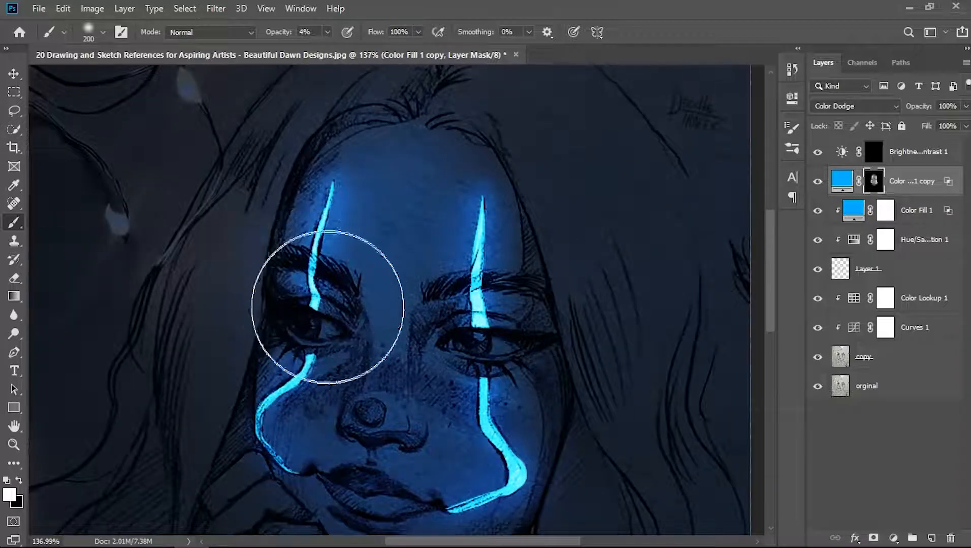
scroll(336, 292, down, 2)
Set the brush to 15 px and 24% opacity and brighten the white and lower lid of the left-hand eye.
key(bracketleft)
key(bracketleft)
key(bracketleft)
key(bracketleft)
key(bracketleft)
key(bracketleft)
key(bracketleft)
key(bracketleft)
key(bracketleft)
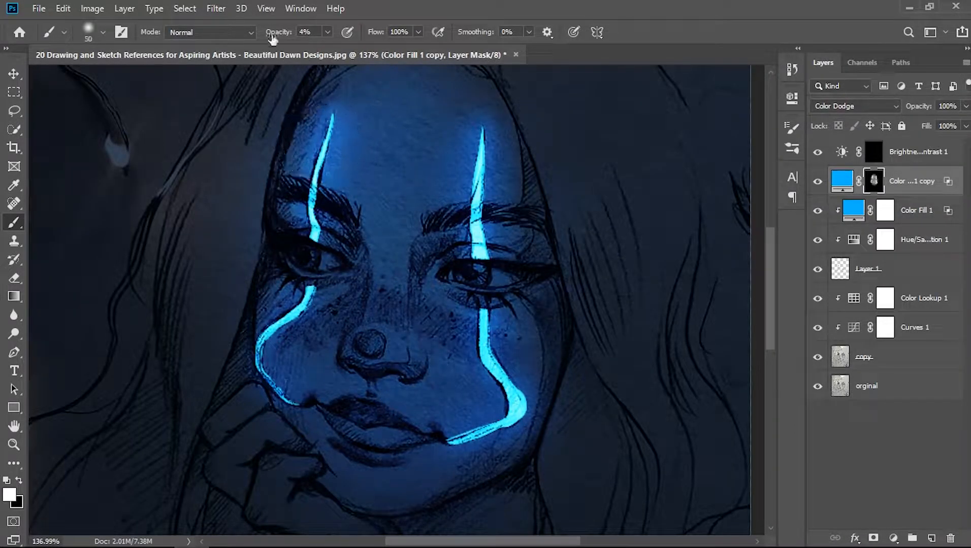
drag(274, 35, 276, 36)
key(bracketleft)
key(bracketleft)
key(bracketleft)
scroll(326, 274, up, 3)
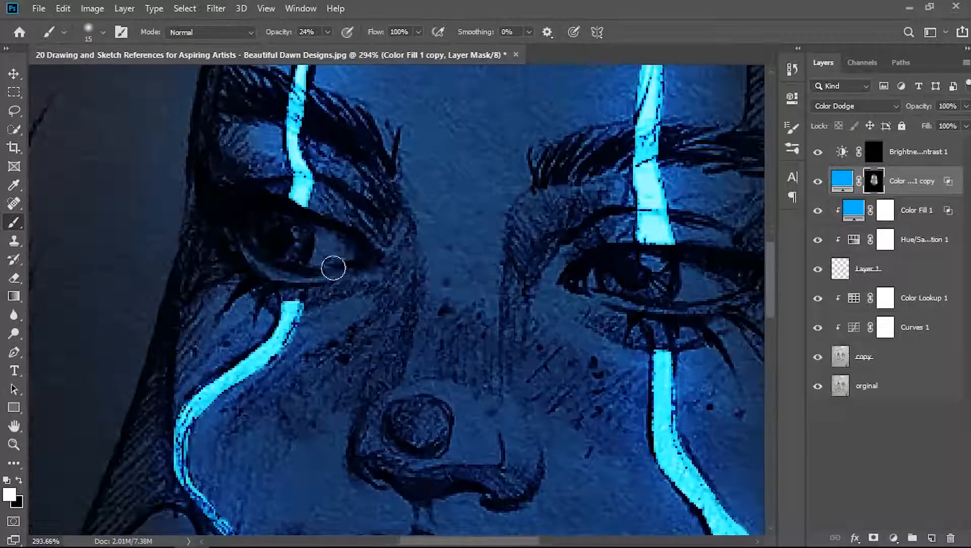
mouse_move(336, 256)
mouse_down()
mouse_move(308, 262)
mouse_move(284, 247)
mouse_move(331, 260)
mouse_move(310, 275)
mouse_up()
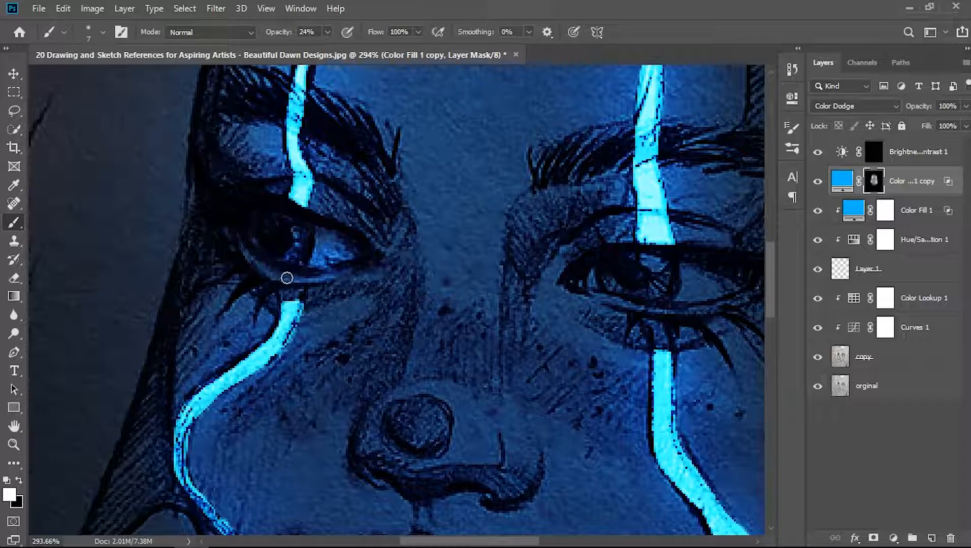
Paint a blue highlight down the left side of the nose bridge to the nose tip with a 20 px brush at 74% opacity.
key(bracketright)
key(bracketright)
key(bracketright)
key(bracketright)
mouse_move(411, 278)
mouse_down()
mouse_move(433, 240)
mouse_move(439, 280)
mouse_move(425, 353)
mouse_move(440, 291)
mouse_move(431, 294)
mouse_move(423, 223)
mouse_move(444, 232)
mouse_move(383, 141)
mouse_move(345, 137)
mouse_move(428, 354)
mouse_move(412, 374)
mouse_up()
key(bracketleft)
key(bracketleft)
key(bracketleft)
key(bracketleft)
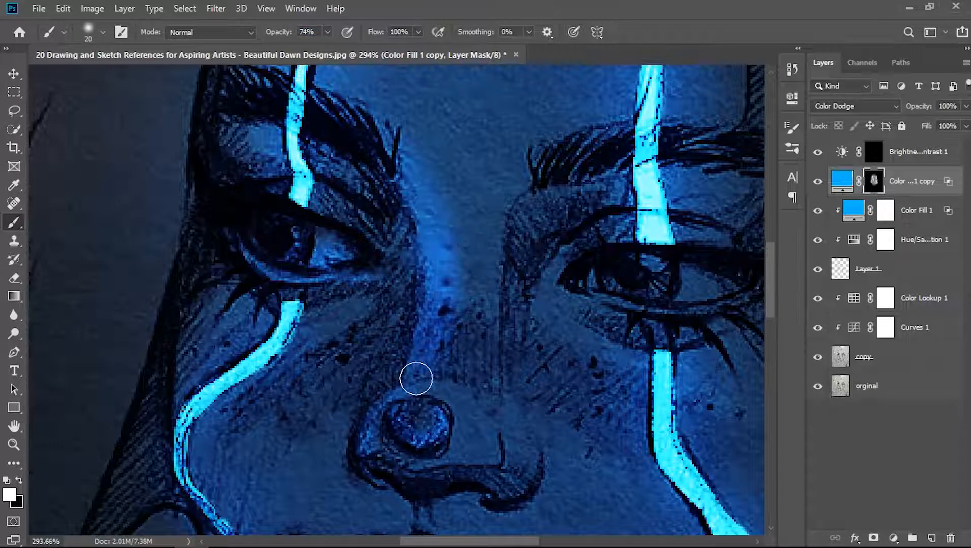
Paint highlights down the right side of the nose to the nostril and on the white and lower lid of the right-hand eye.
scroll(429, 271, down, 5)
scroll(489, 277, up, 3)
drag(505, 377, 496, 391)
mouse_move(542, 173)
mouse_down()
mouse_move(507, 194)
mouse_move(493, 274)
mouse_move(501, 359)
mouse_up()
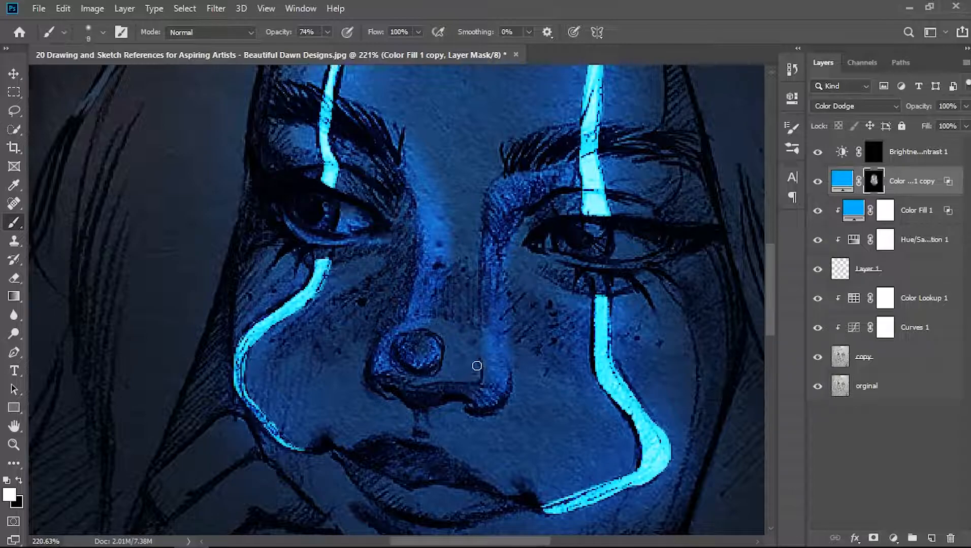
key(bracketright)
drag(640, 249, 619, 259)
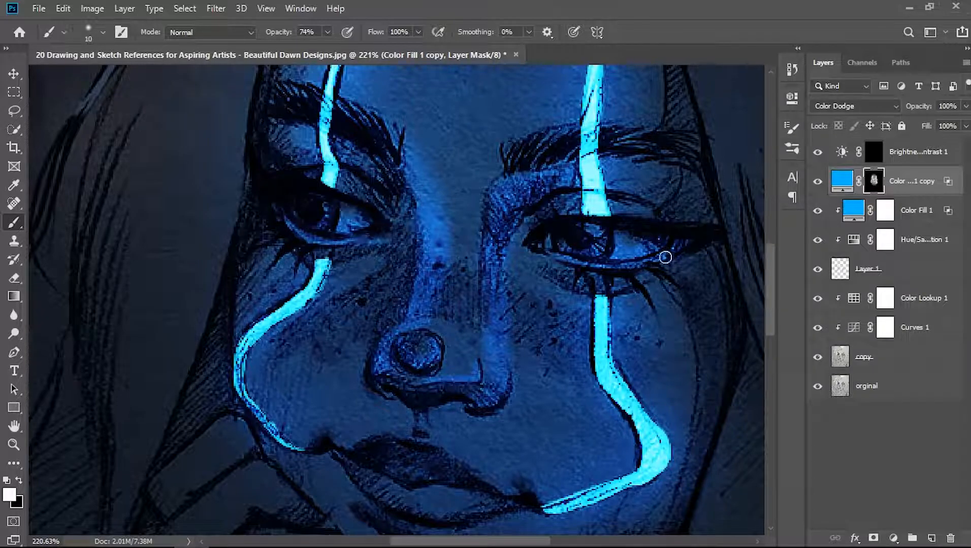
Paint blue highlights along the lower lip and undo the unwanted brush stroke.
scroll(667, 293, down, 7)
scroll(499, 354, up, 6)
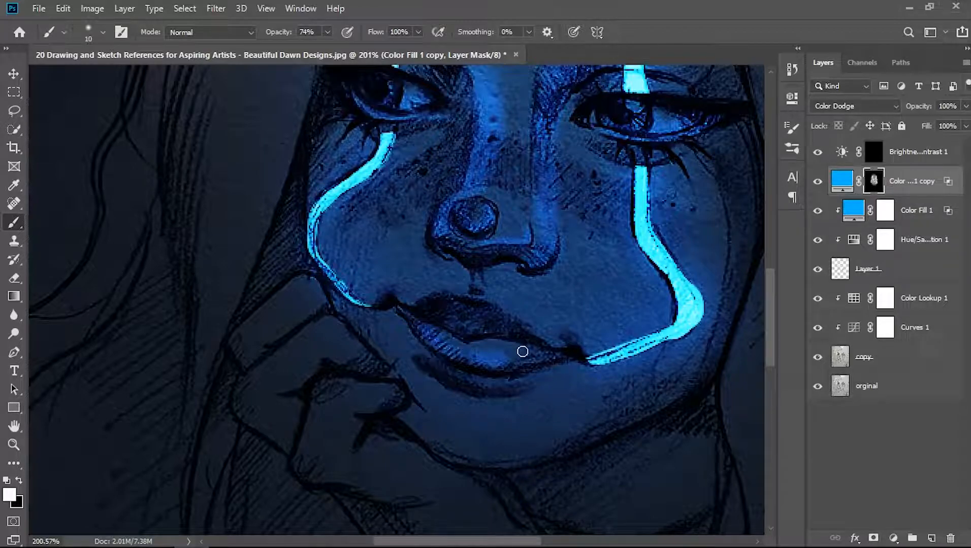
key(ctrl+z)
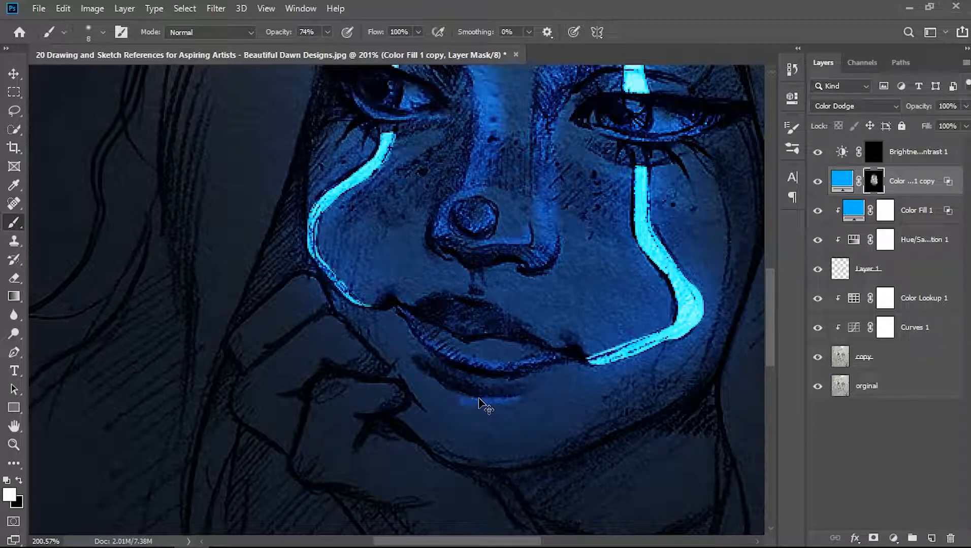
key(ctrl+0)
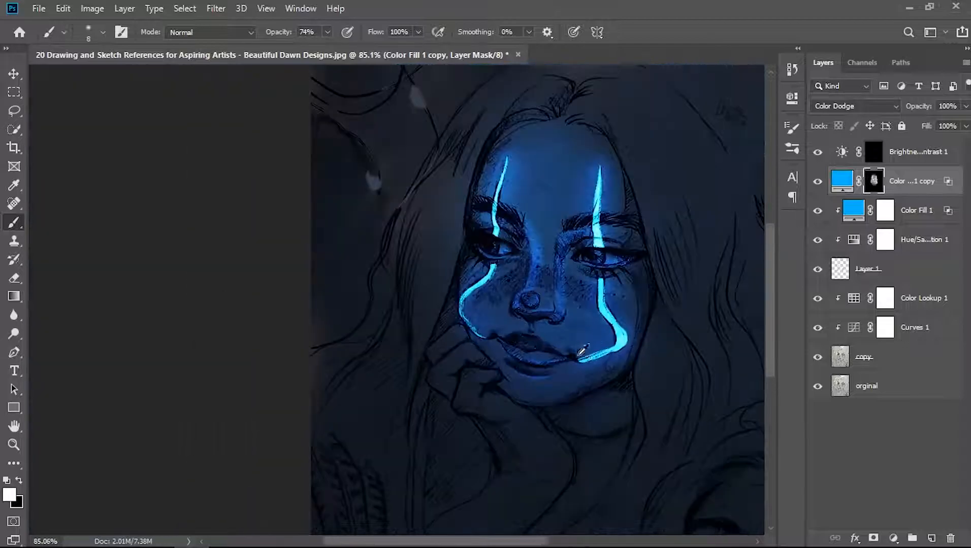
scroll(588, 365, up, 5)
key(z)
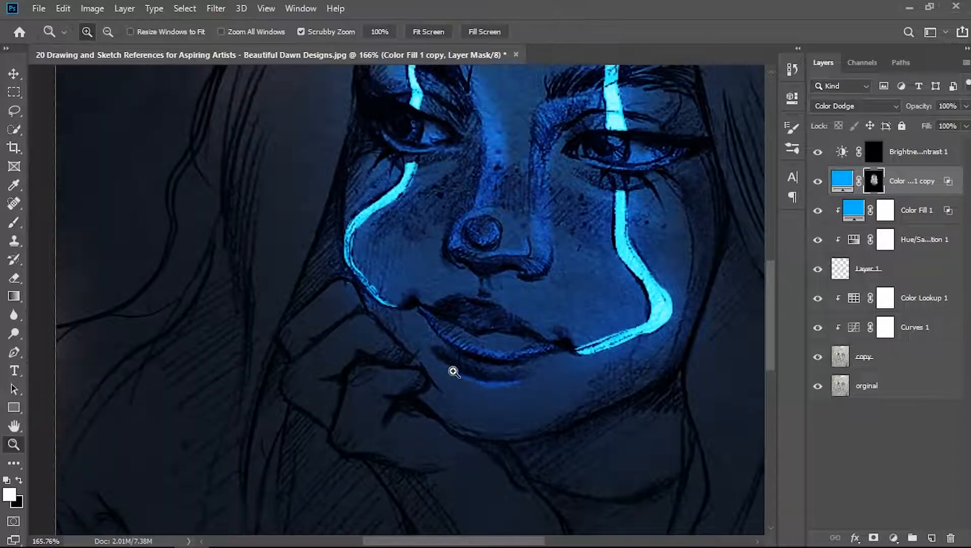
Set the brush to 45 px and 4% opacity and paint a soft glow on the chin below the lips.
key(b)
key(x)
key(x)
key(bracketright)
drag(199, 35, 279, 37)
mouse_move(522, 393)
mouse_down()
mouse_move(459, 383)
mouse_move(510, 384)
mouse_up()
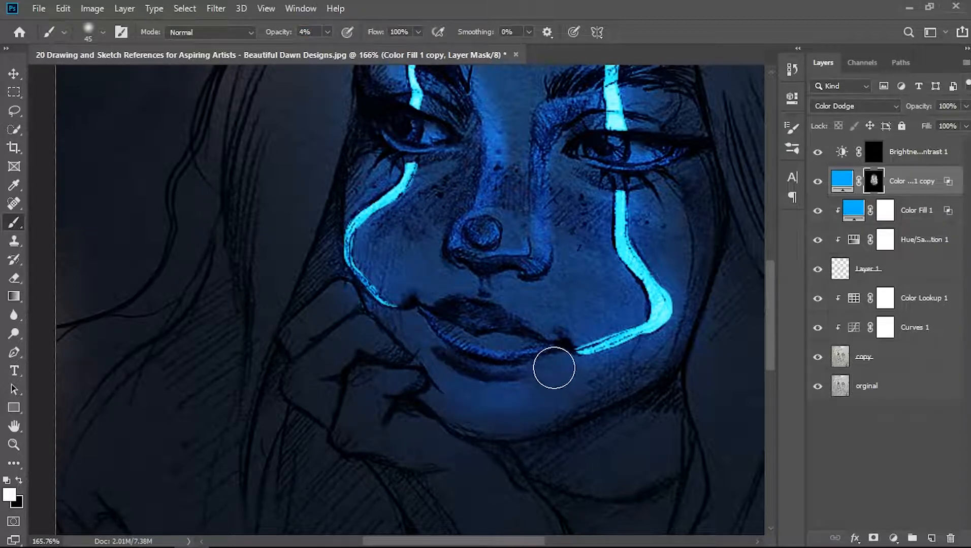
Reduce the brush to 20 px and softly brighten the lower lip.
scroll(517, 373, up, 2)
key(bracketleft)
key(bracketleft)
key(bracketleft)
key(bracketleft)
key(bracketleft)
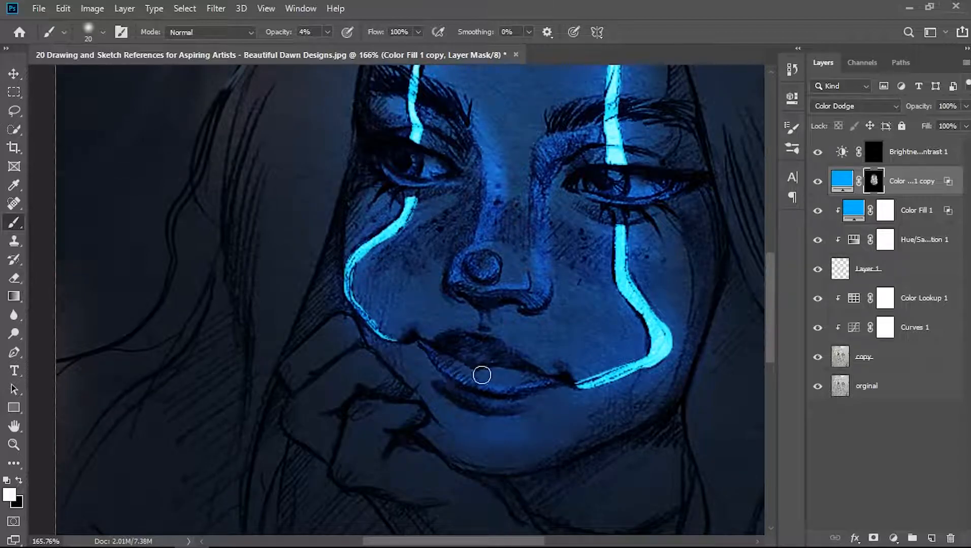
Add soft light around the eyes and upper face with a 35 px brush, raising its opacity to 9%.
scroll(635, 246, up, 6)
key(bracketright)
key(bracketright)
key(bracketright)
scroll(691, 324, down, 2)
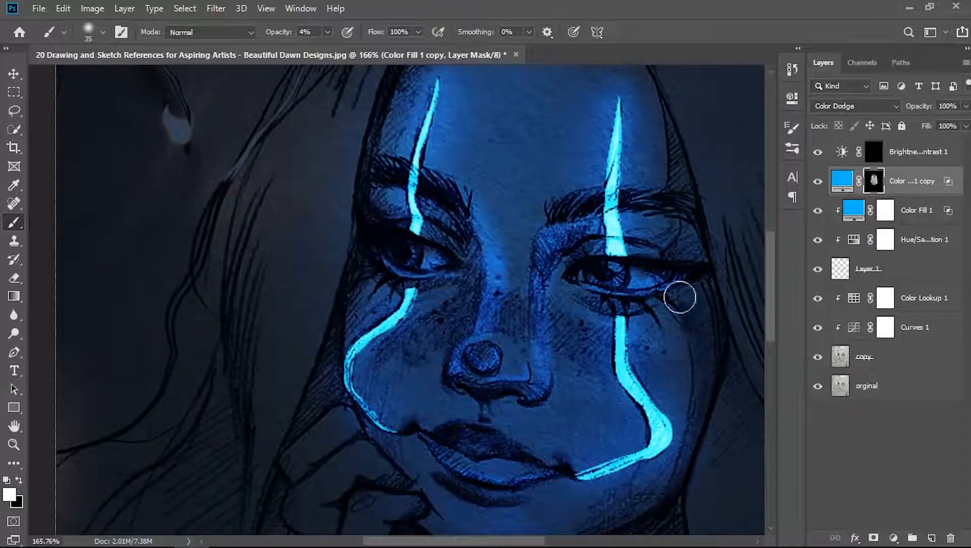
scroll(671, 232, down, 2)
scroll(552, 314, up, 4)
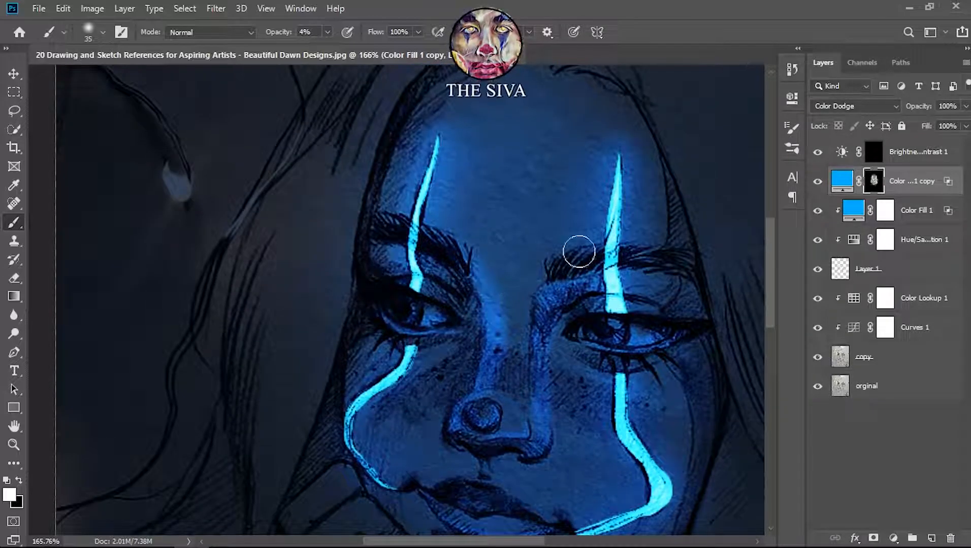
drag(282, 33, 287, 32)
drag(464, 358, 408, 351)
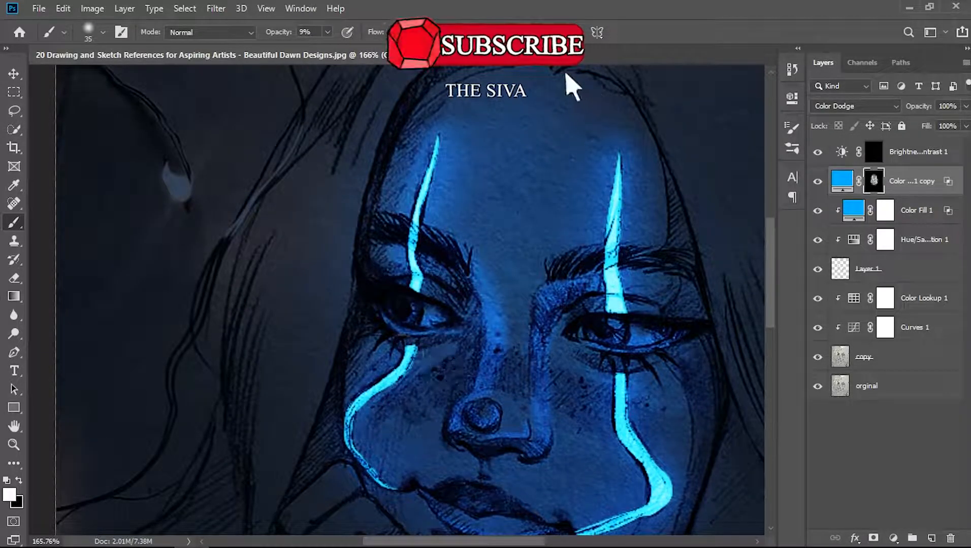
Raise the brush to 90 px and 15% opacity and strengthen the glow around the streaks and over the face.
drag(282, 33, 285, 33)
key(bracketright)
key(bracketright)
key(bracketright)
key(bracketright)
key(bracketright)
key(bracketright)
key(bracketright)
mouse_move(398, 360)
mouse_down()
mouse_move(416, 306)
mouse_move(399, 214)
mouse_move(434, 161)
mouse_up()
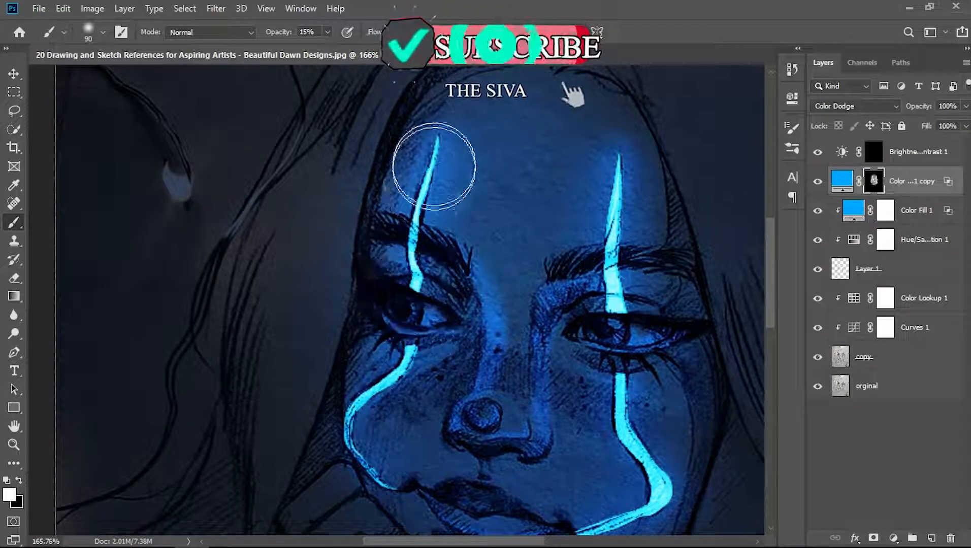
scroll(628, 422, down, 3)
scroll(499, 296, down, 3)
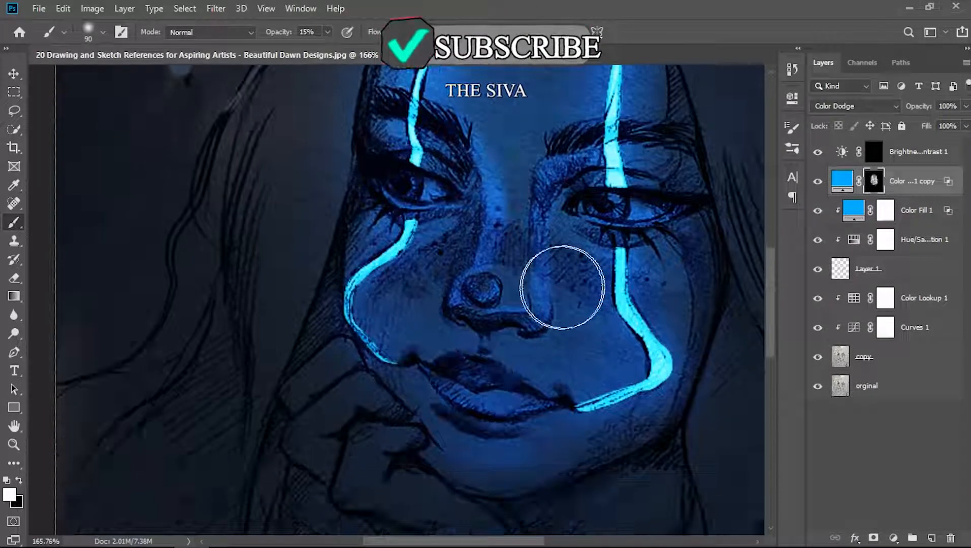
scroll(559, 274, up, 2)
scroll(660, 224, up, 2)
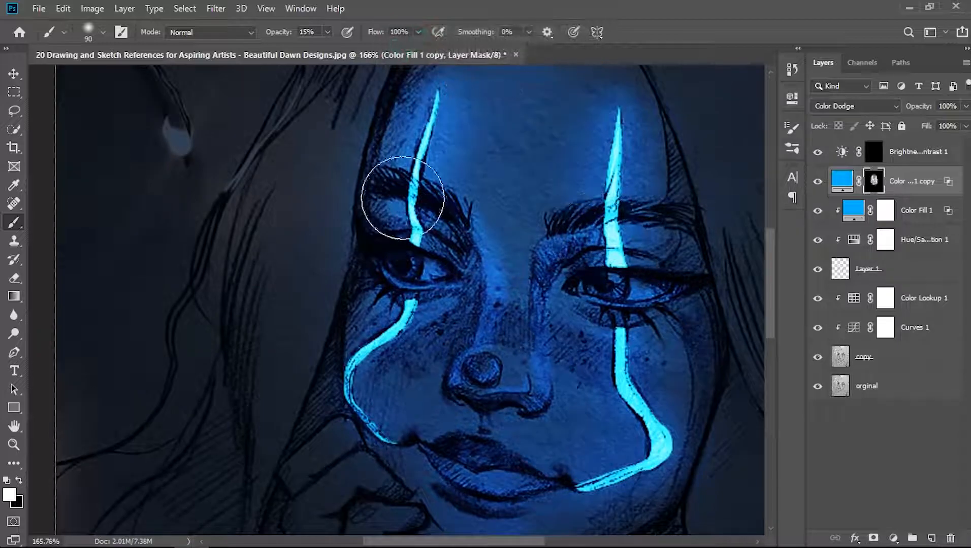
scroll(456, 152, up, 2)
scroll(520, 260, down, 5)
scroll(444, 368, up, 6)
Paint blue light over the fingers of the hand at 15% opacity with a 15 to 25 px brush.
key(p)
key(b)
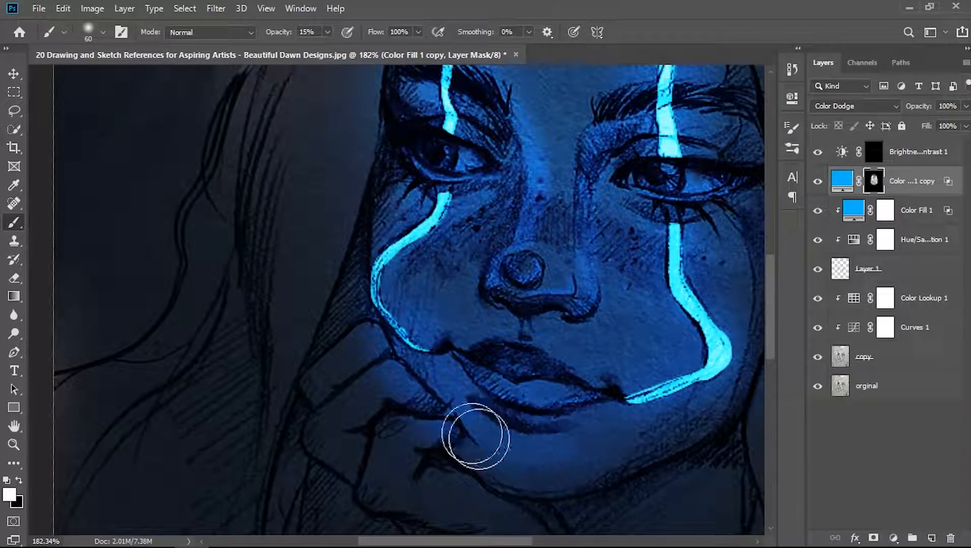
scroll(406, 356, up, 1)
key(bracketleft)
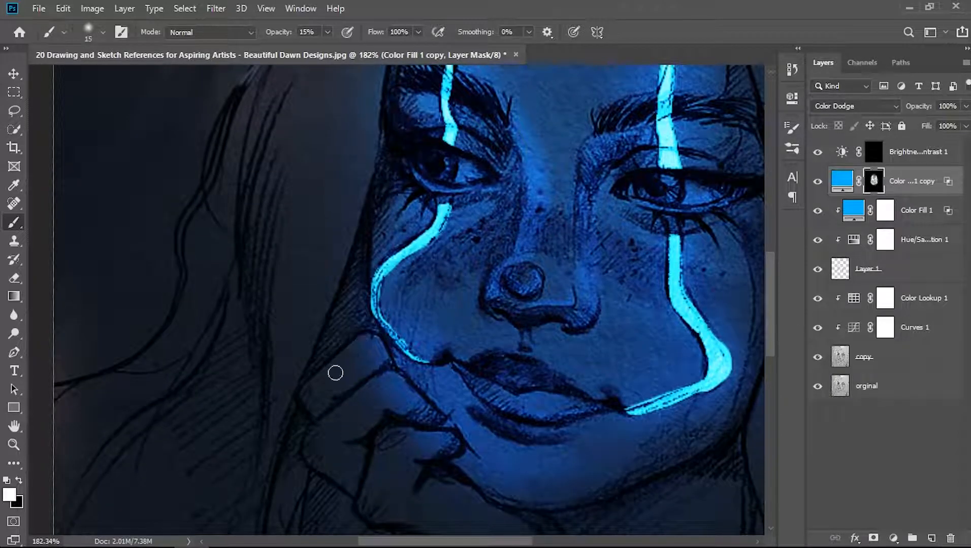
mouse_move(357, 354)
mouse_down()
mouse_move(327, 372)
mouse_move(379, 354)
mouse_move(356, 354)
mouse_move(318, 386)
mouse_move(376, 385)
mouse_move(351, 419)
mouse_move(324, 428)
mouse_up()
scroll(442, 421, down, 3)
drag(380, 410, 375, 461)
scroll(396, 464, down, 5)
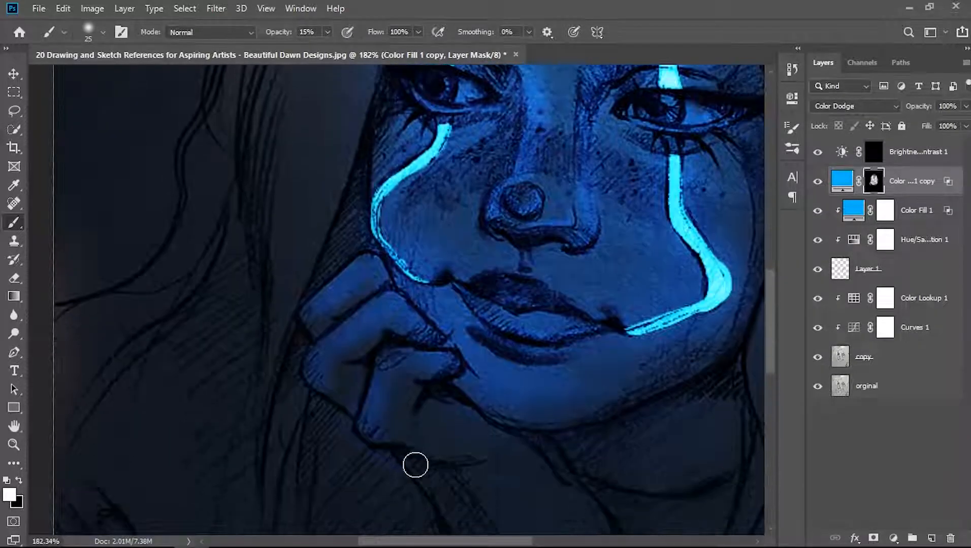
scroll(525, 336, up, 2)
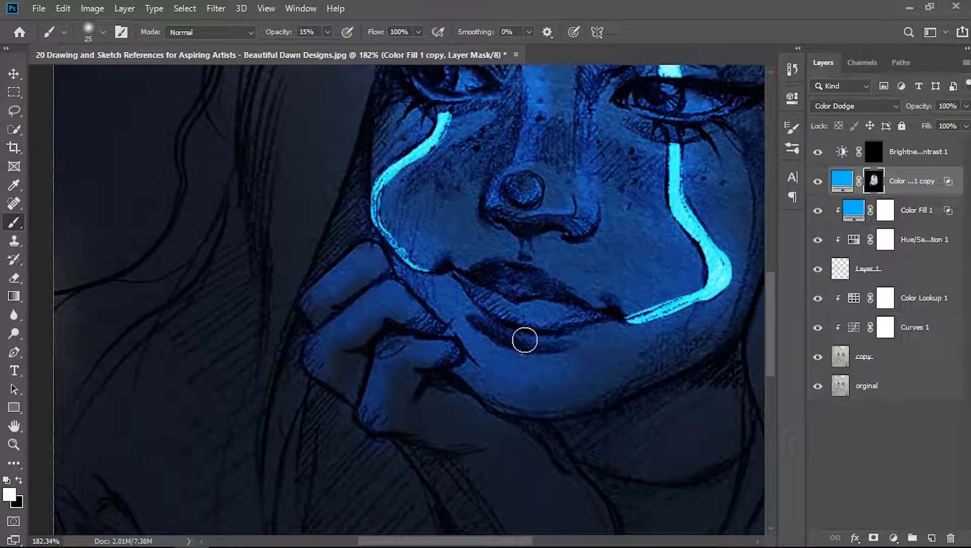
Enlarge the brush to 80 px and paint a soft blue glow over the wrist, toning it down with black.
scroll(529, 407, down, 4)
key(bracketright)
key(bracketright)
key(bracketright)
key(bracketright)
key(bracketright)
key(bracketright)
key(bracketright)
key(bracketright)
scroll(544, 355, down, 6)
drag(546, 295, 524, 288)
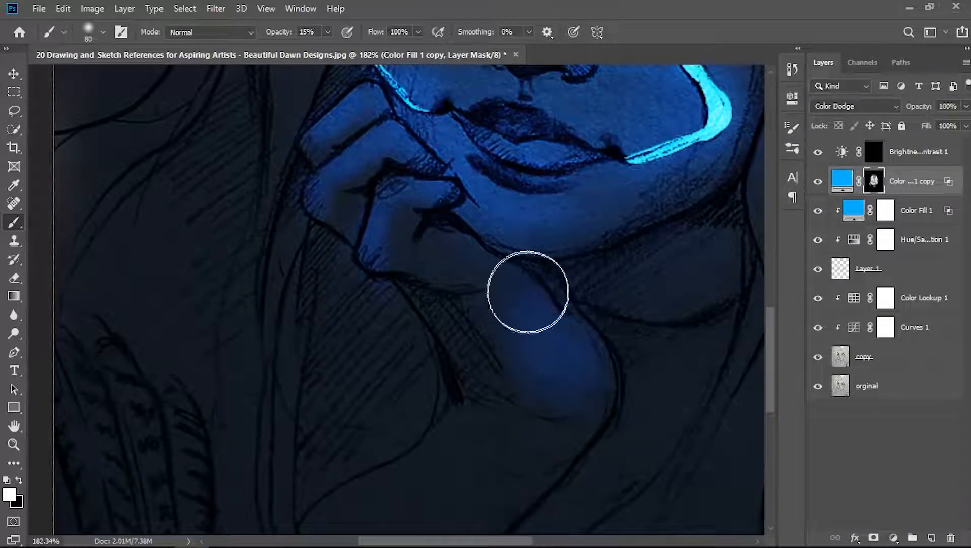
key(x)
drag(506, 347, 526, 395)
key(x)
mouse_move(570, 354)
mouse_down()
mouse_move(533, 294)
mouse_move(565, 309)
mouse_move(459, 254)
mouse_move(476, 265)
mouse_up()
scroll(631, 291, down, 2)
scroll(645, 281, down, 2)
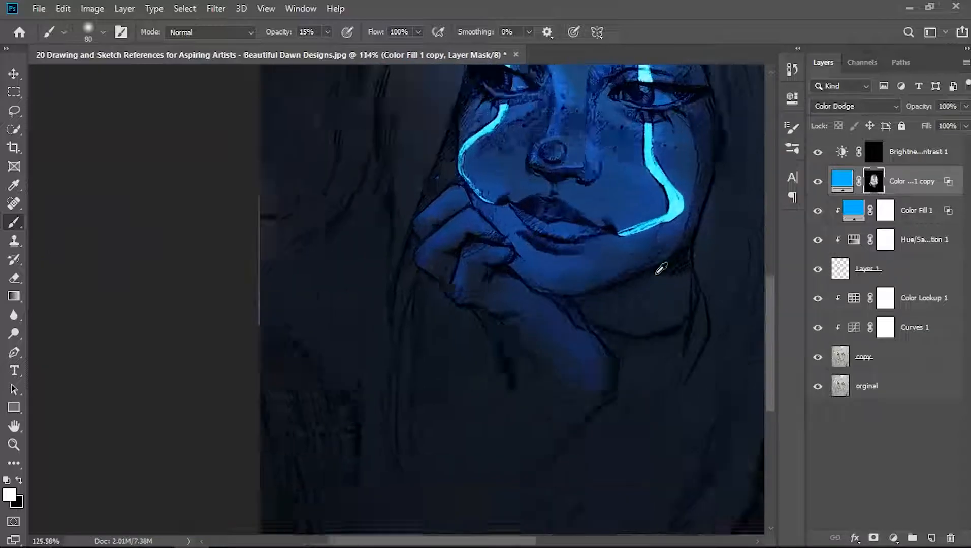
Reduce the brush to 20 px and paint blue light into the two hanging bulbs beside the head.
scroll(608, 215, up, 5)
mouse_move(503, 169)
mouse_down()
mouse_move(510, 163)
mouse_move(516, 178)
mouse_move(502, 170)
mouse_up()
key(bracketleft)
key(bracketleft)
key(bracketleft)
key(bracketleft)
key(bracketleft)
key(bracketleft)
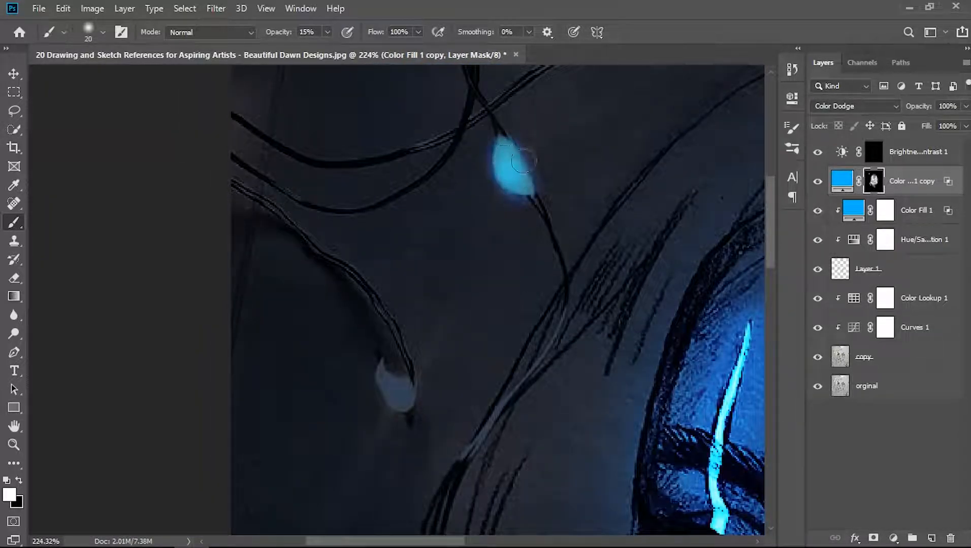
drag(400, 383, 391, 401)
Paint a bright blue light at the picture's upper edge above the head.
scroll(656, 163, down, 1)
drag(451, 541, 589, 541)
scroll(332, 183, up, 3)
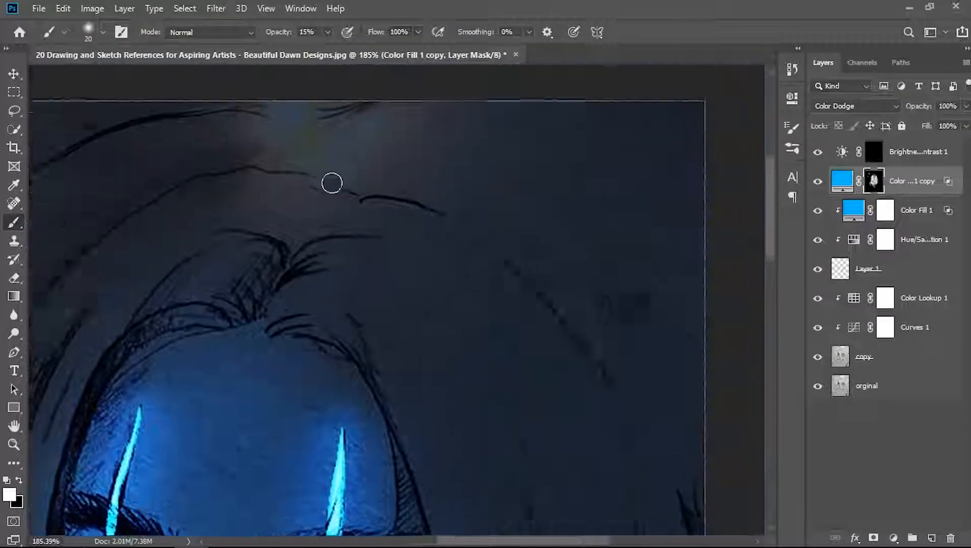
mouse_move(287, 205)
mouse_down()
mouse_move(306, 203)
mouse_move(283, 205)
mouse_up()
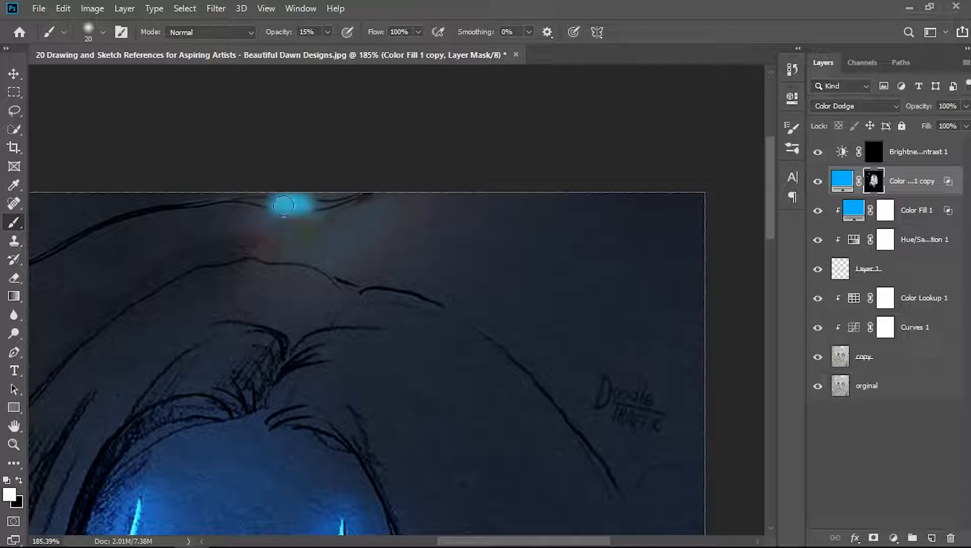
Enlarge the brush to 100 px and spread a soft halo around the light above the head.
key(bracketright)
key(bracketright)
key(bracketright)
key(bracketright)
key(bracketright)
key(bracketright)
key(bracketright)
key(bracketright)
click(283, 233)
click(320, 220)
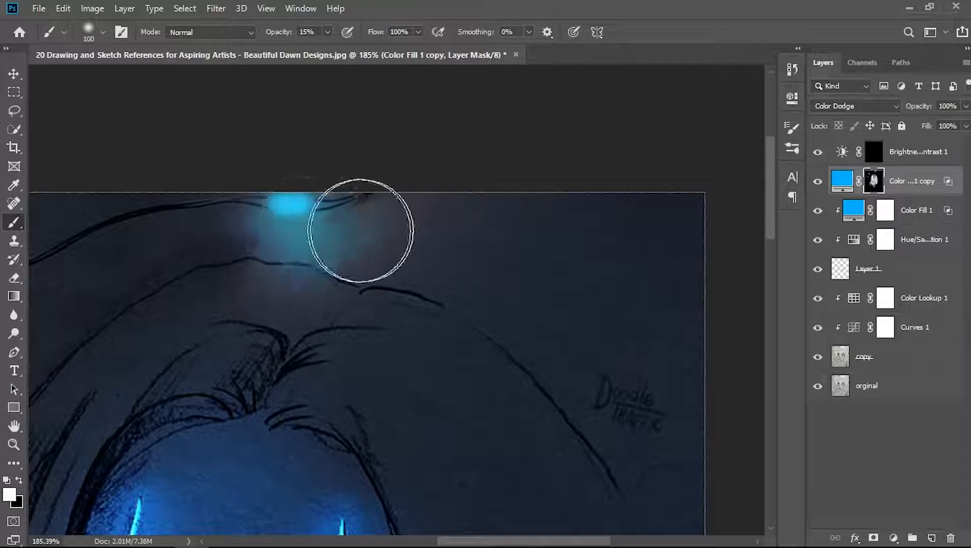
Lower the brush opacity to 7% and faintly light the partial face in the drawing's lower-right corner, reducing the brush to 45 px.
scroll(354, 237, down, 9)
scroll(183, 439, up, 5)
scroll(212, 433, down, 3)
scroll(315, 379, down, 3)
scroll(315, 380, down, 7)
scroll(529, 439, up, 7)
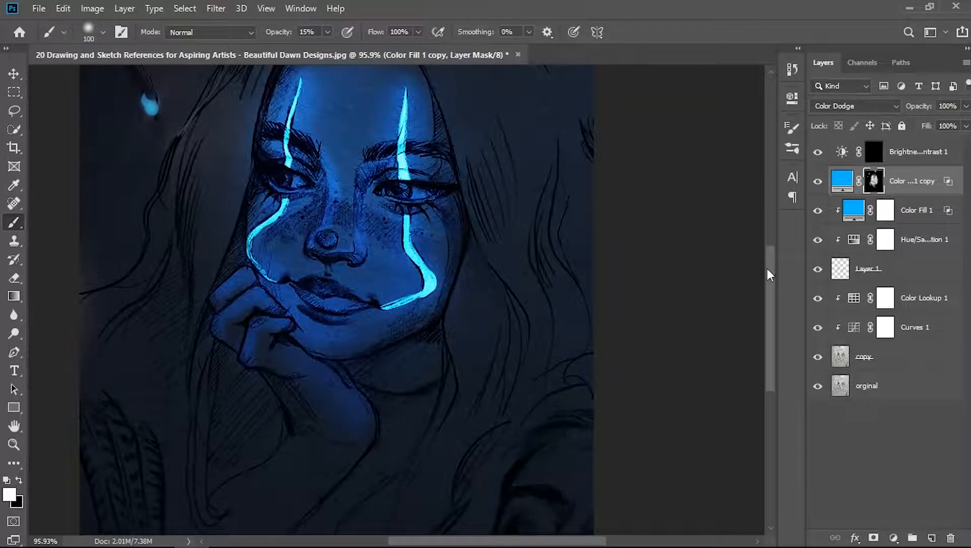
drag(770, 270, 790, 333)
scroll(581, 262, up, 3)
drag(264, 30, 259, 30)
mouse_move(529, 235)
mouse_down()
mouse_move(535, 266)
mouse_move(596, 238)
mouse_move(507, 277)
mouse_move(581, 359)
mouse_move(578, 235)
mouse_move(526, 261)
mouse_up()
key(bracketleft)
key(bracketleft)
key(bracketleft)
key(bracketleft)
key(bracketleft)
key(bracketleft)
mouse_move(526, 322)
mouse_down()
mouse_move(557, 346)
mouse_move(567, 325)
mouse_up()
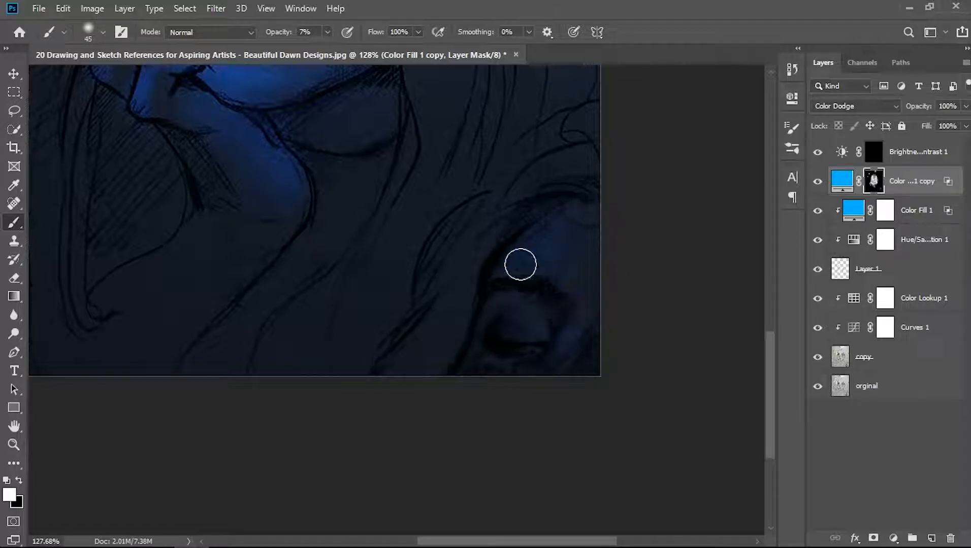
Switch to the Brightness/Contrast 1 layer mask and add fine highlights on the fingers with a 15 px brush at 20% opacity.
scroll(455, 315, up, 3)
scroll(543, 267, down, 7)
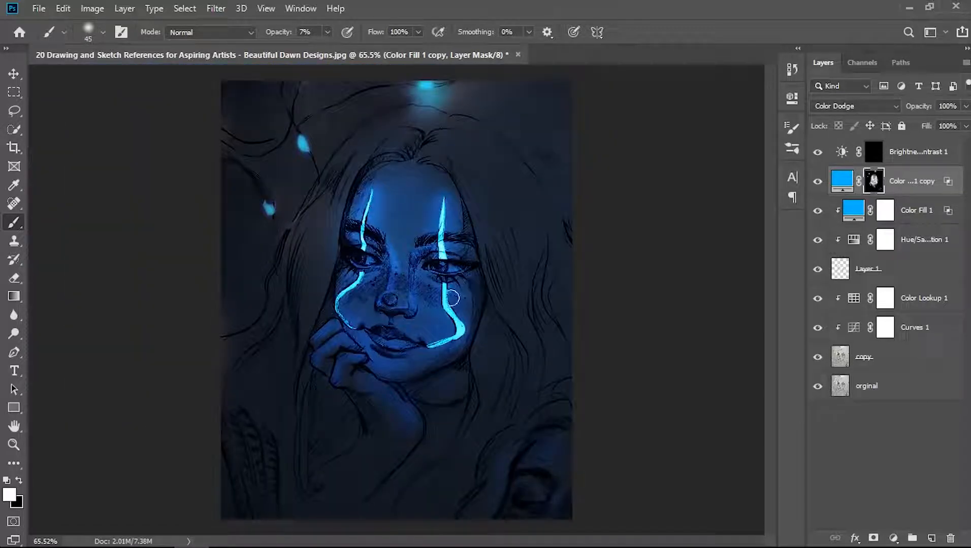
scroll(424, 333, up, 2)
scroll(496, 216, up, 1)
scroll(501, 211, up, 2)
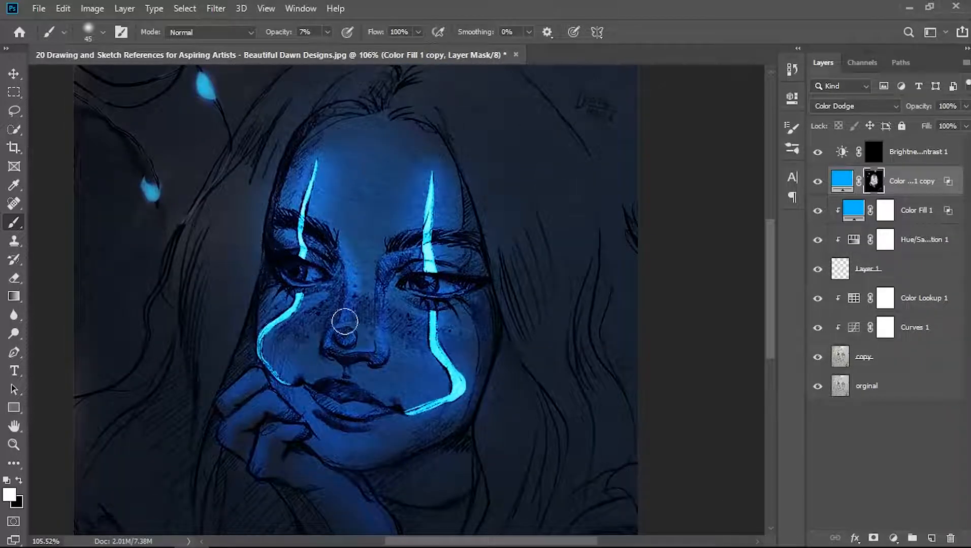
click(874, 152)
scroll(268, 399, up, 5)
drag(274, 31, 280, 32)
key(bracketleft)
key(bracketleft)
key(bracketleft)
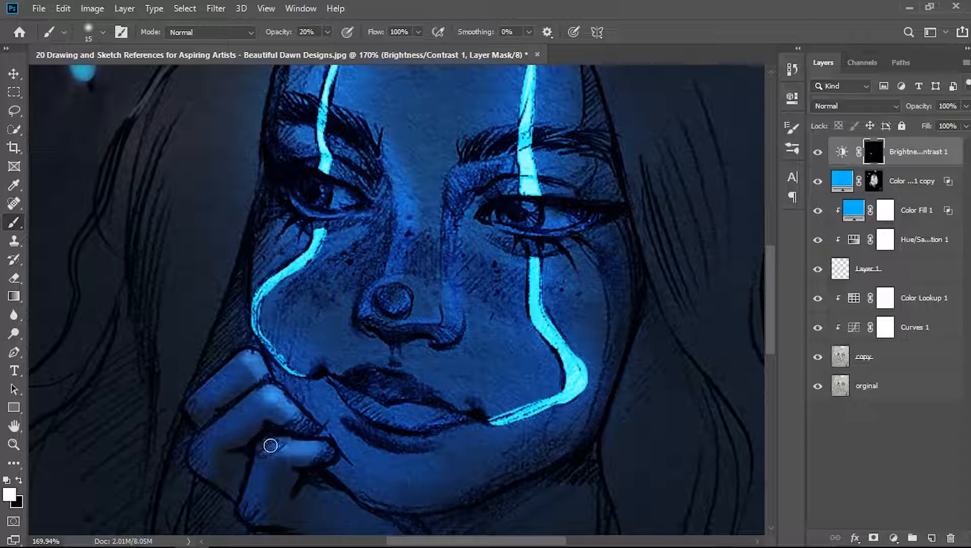
Enlarge the brush to 30 px and strengthen the highlights across the fingers and knuckles.
scroll(250, 406, down, 1)
key(bracketright)
key(bracketright)
key(bracketright)
mouse_move(242, 339)
mouse_down()
mouse_move(232, 338)
mouse_move(198, 387)
mouse_up()
drag(255, 375, 210, 399)
drag(258, 434, 250, 462)
drag(228, 396, 254, 460)
Brighten the back of the hand and the wrist with the 30 px brush.
scroll(434, 466, down, 3)
drag(412, 430, 447, 495)
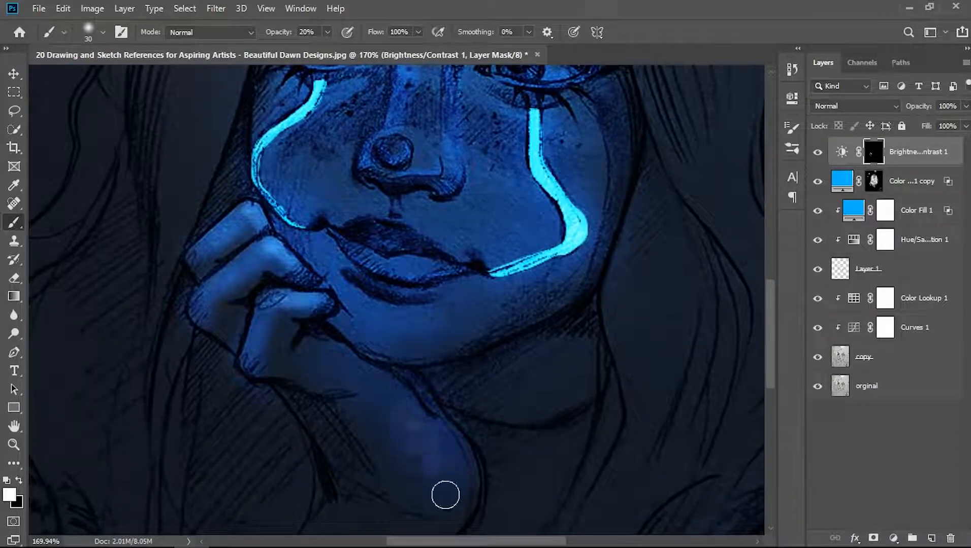
mouse_move(430, 458)
mouse_down()
mouse_move(429, 427)
mouse_move(420, 441)
mouse_up()
drag(381, 390, 452, 461)
Brighten the skin along the streak's end beside the mouth and around its break at the eye with a 15 to 20 px brush.
scroll(550, 325, down, 3)
scroll(520, 184, up, 3)
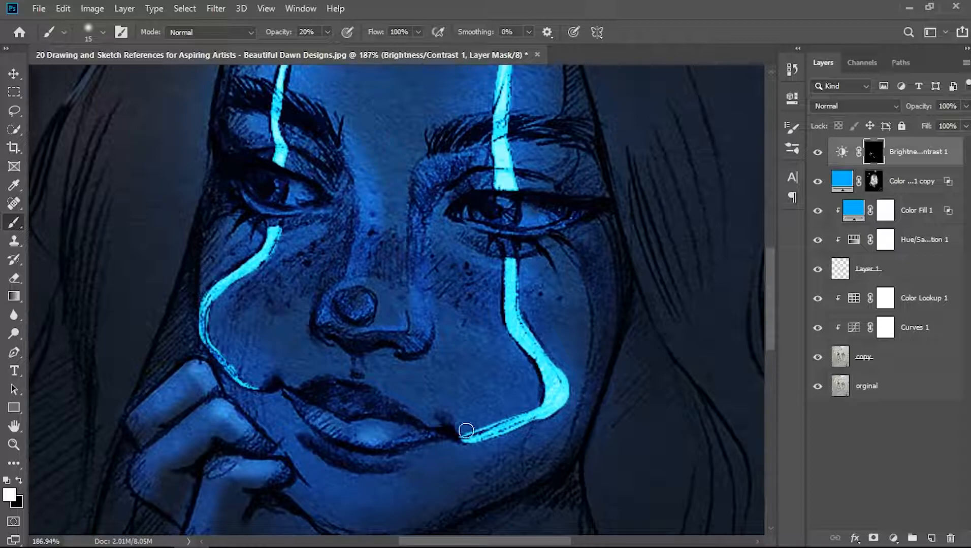
drag(460, 448, 537, 413)
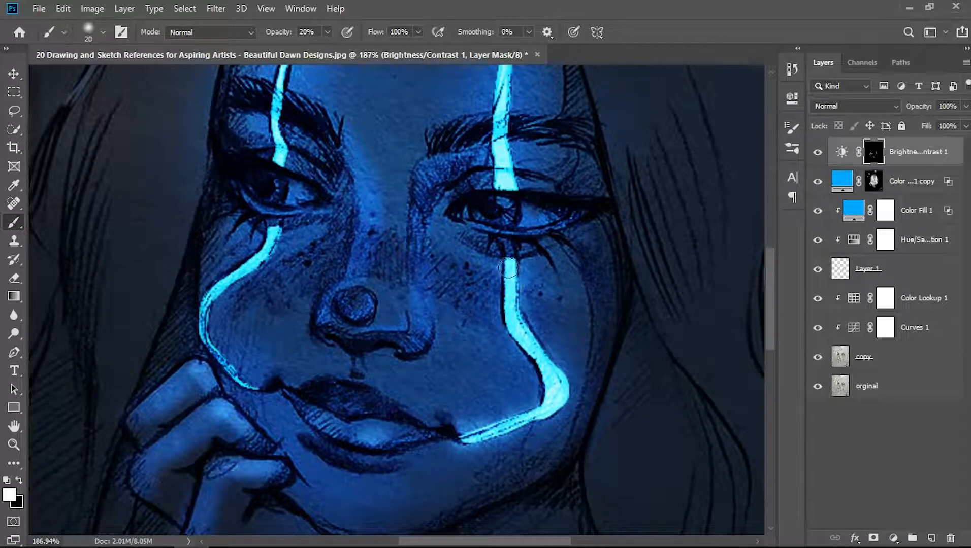
mouse_move(473, 242)
mouse_down()
mouse_move(501, 247)
mouse_move(530, 247)
mouse_up()
scroll(350, 171, up, 1)
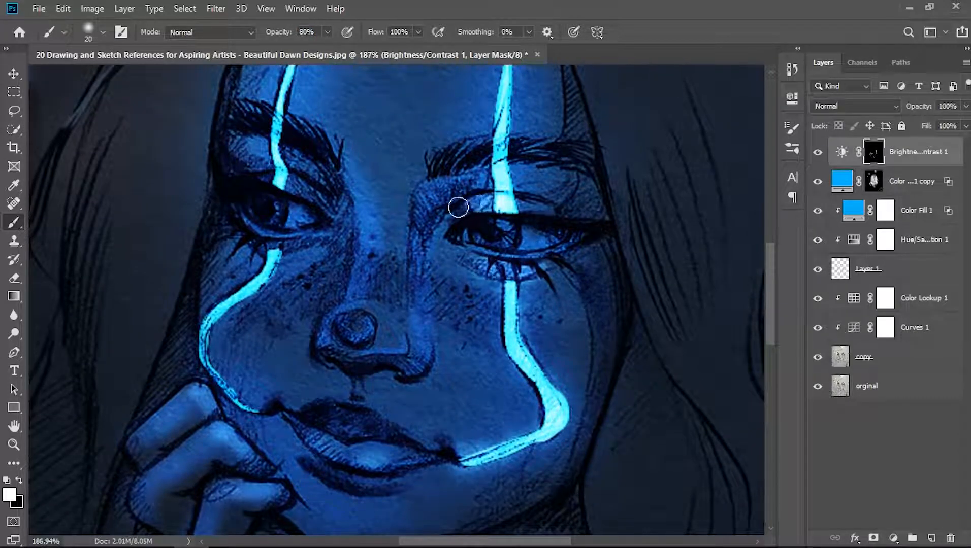
Rework the highlights on the upper eyelid crossed by the wider streak and brighten the skin below its lashes at 80% opacity.
drag(457, 208, 545, 207)
key(ctrl+z)
mouse_move(500, 165)
mouse_down()
mouse_move(511, 213)
mouse_move(540, 204)
mouse_up()
key(ctrl+z)
key(ctrl+z)
drag(538, 268, 563, 272)
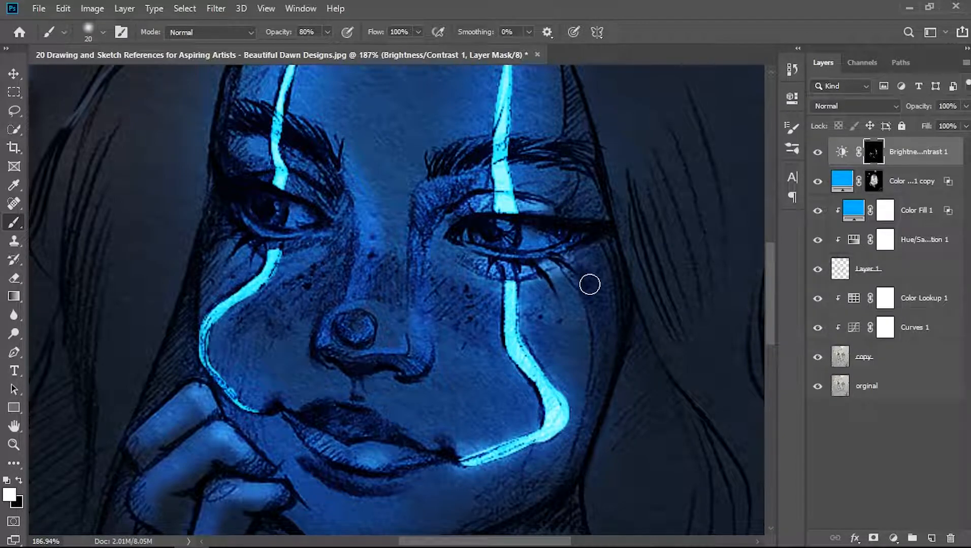
Set the brush to 40 px and 50% opacity and brighten the upper eyelids.
scroll(590, 274, down, 5)
scroll(543, 178, up, 3)
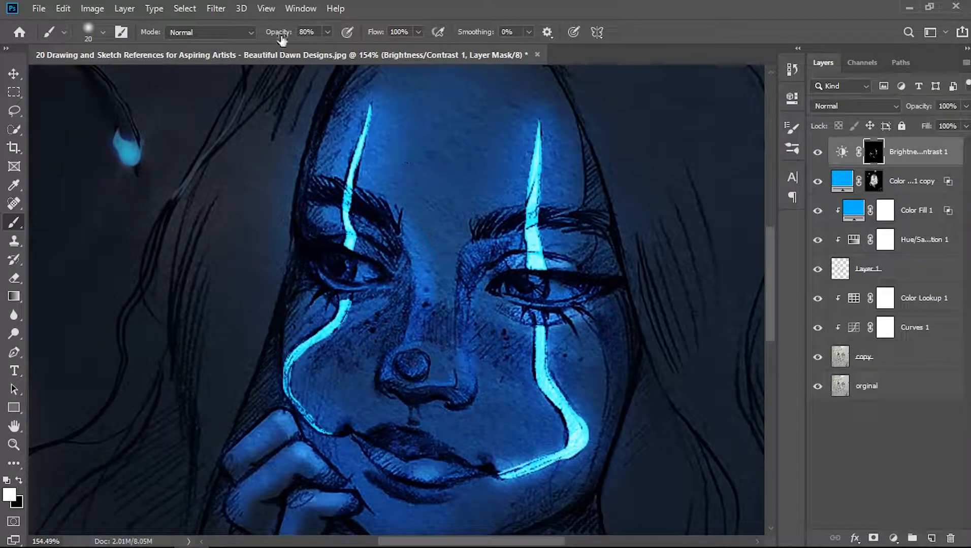
key(])
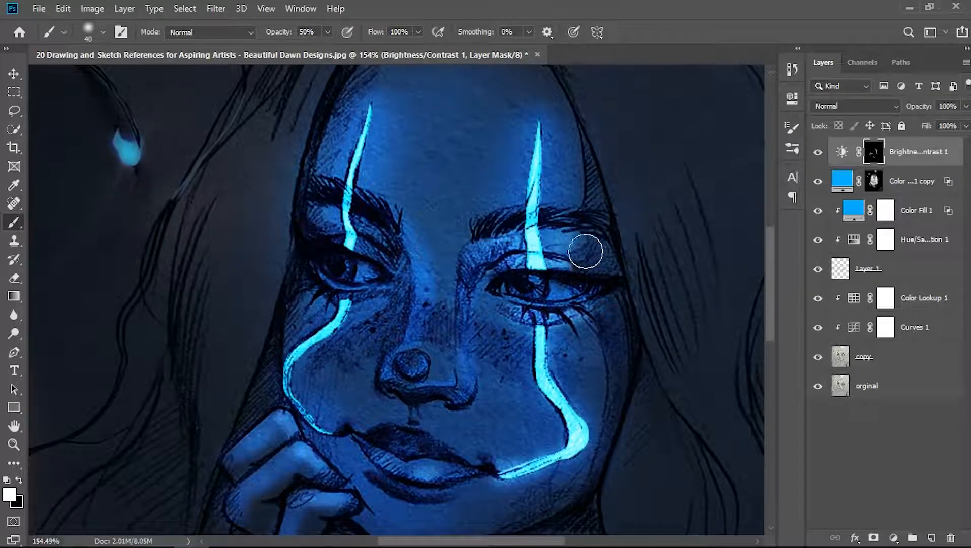
Reduce the brush to 10 px and highlight the round tip of the nose.
key(bracketleft)
key(bracketleft)
key(bracketleft)
key(bracketleft)
key(bracketleft)
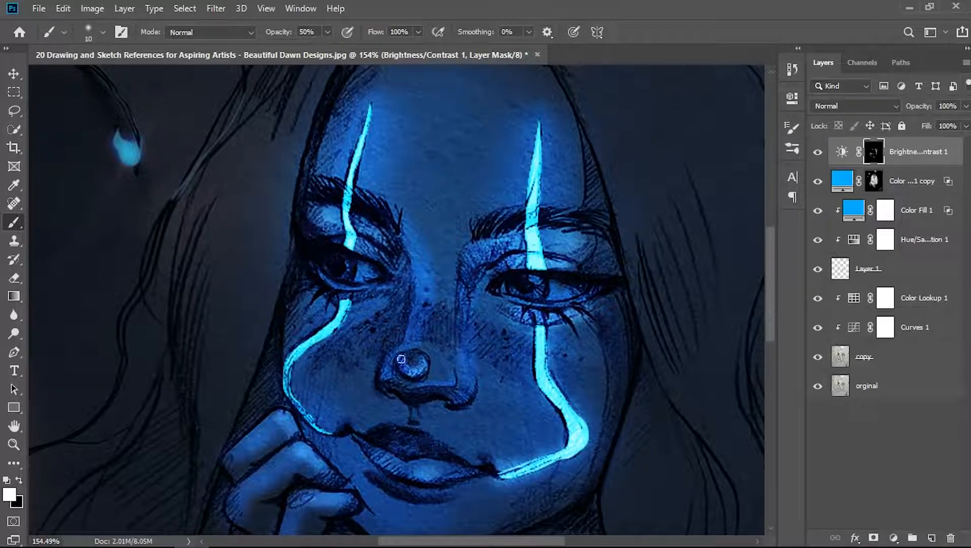
Highlight the bridge of the nose and the side contour from the brow to the nostril, using a brush of about 15 px.
scroll(406, 345, up, 2)
key(bracketright)
key(bracketright)
key(bracketright)
drag(416, 297, 416, 362)
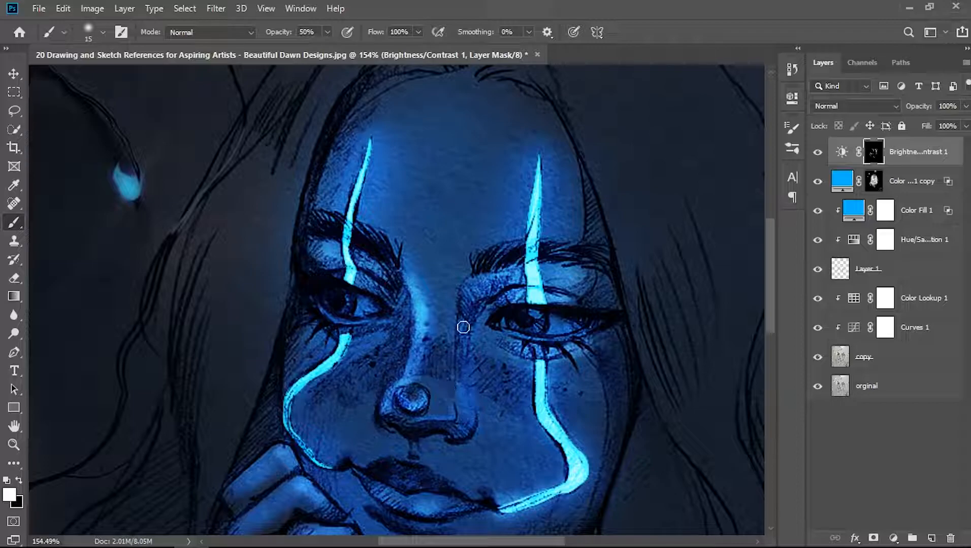
key(bracketleft)
mouse_move(494, 290)
mouse_down()
mouse_move(472, 299)
mouse_move(466, 328)
mouse_move(468, 429)
mouse_up()
key(bracketleft)
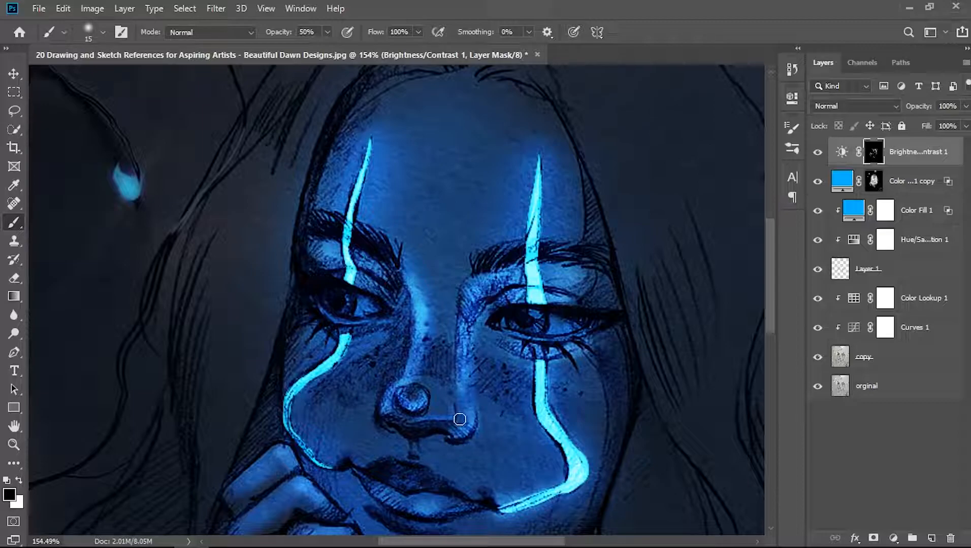
scroll(507, 346, down, 5)
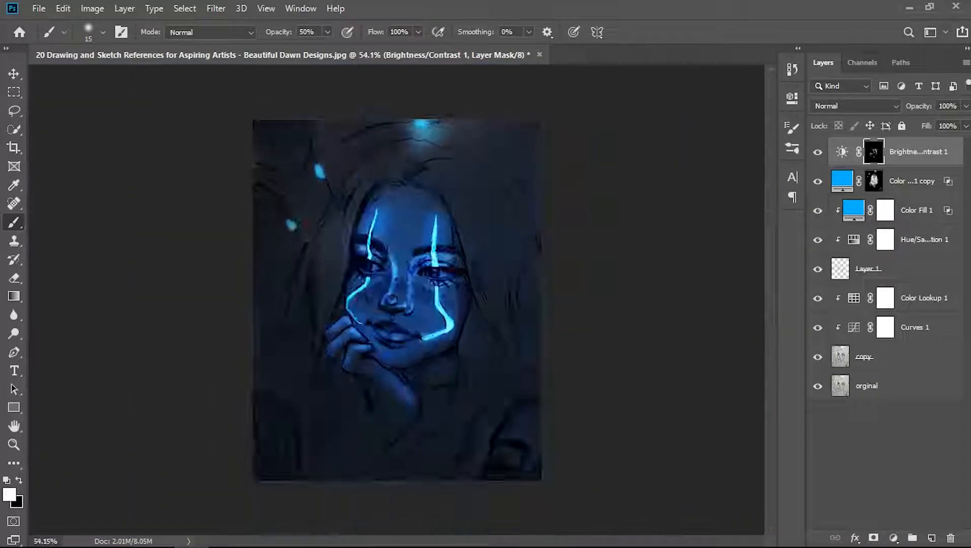
scroll(405, 303, up, 3)
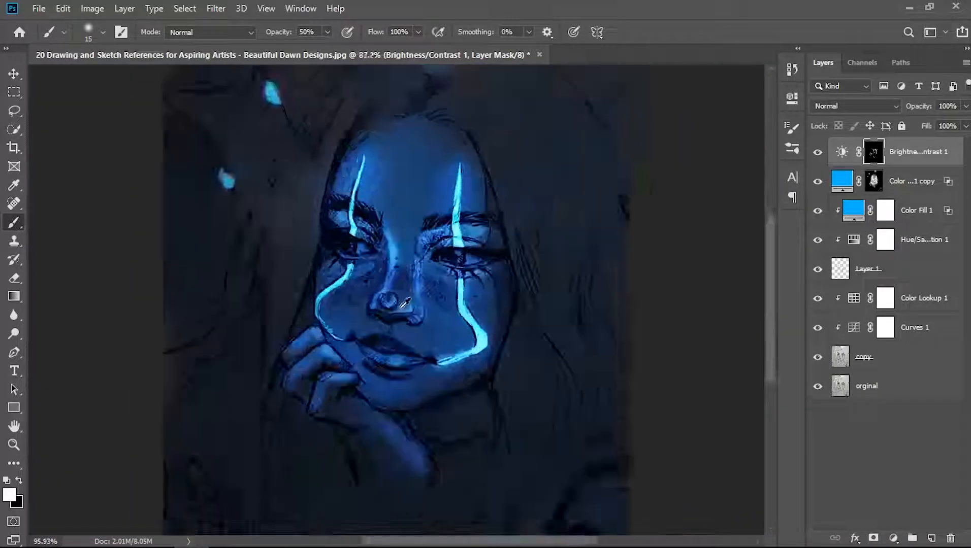